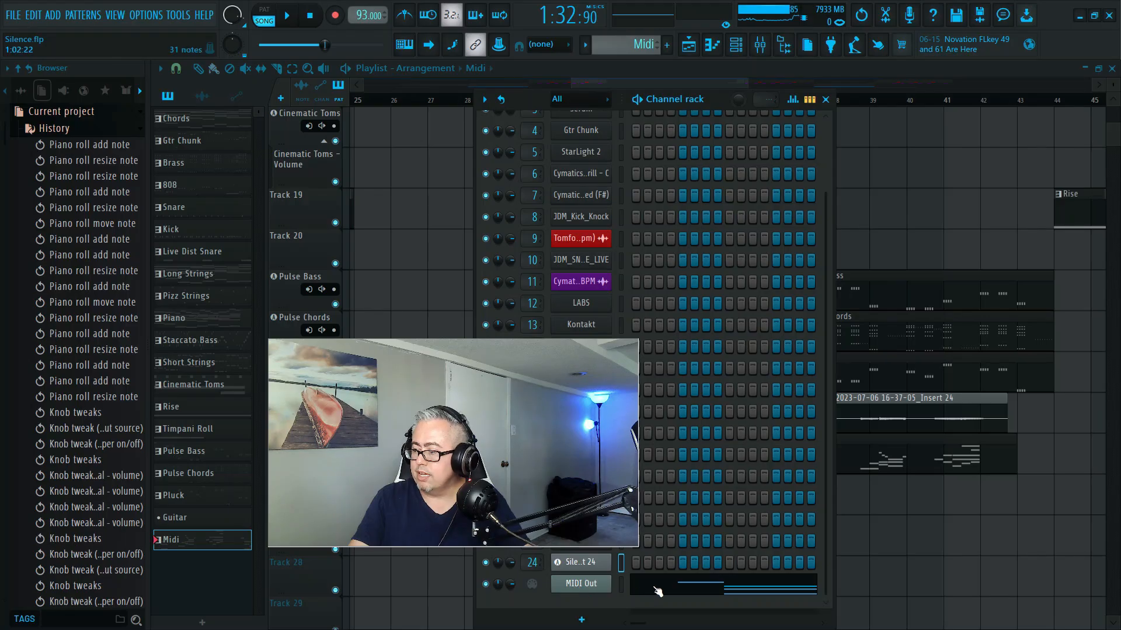
- Play a short part of the song while viewing the MIDI Out notes, and minimize the piano roll
{"action": "left_click_drag", "start_coordinate": [504, 425], "coordinate": [748, 332]}
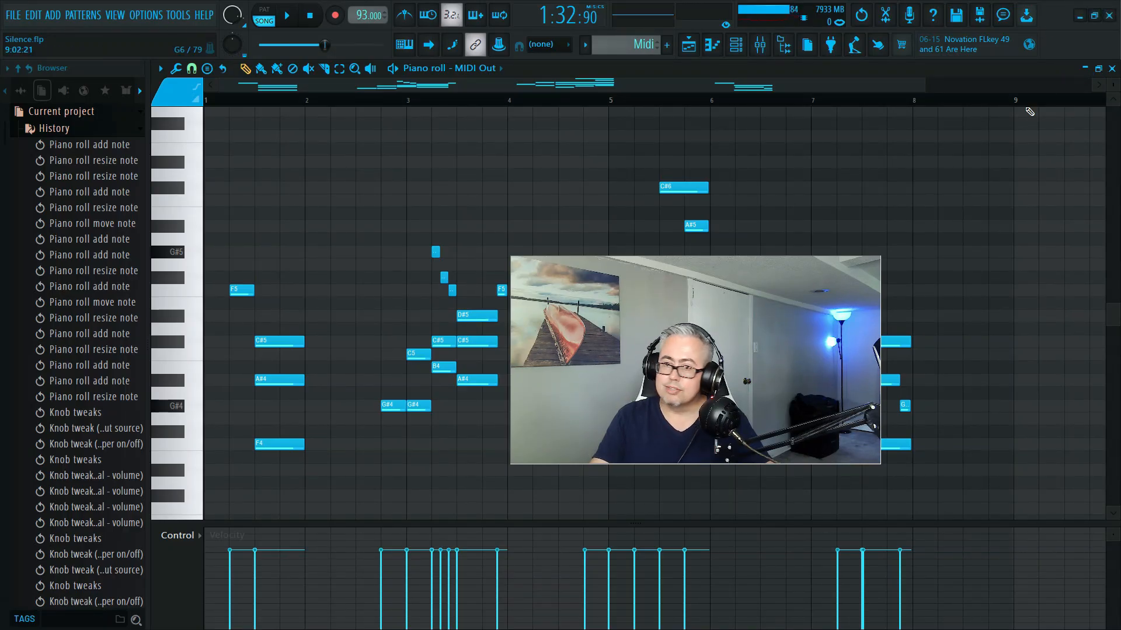
{"action": "key", "text": "space"}
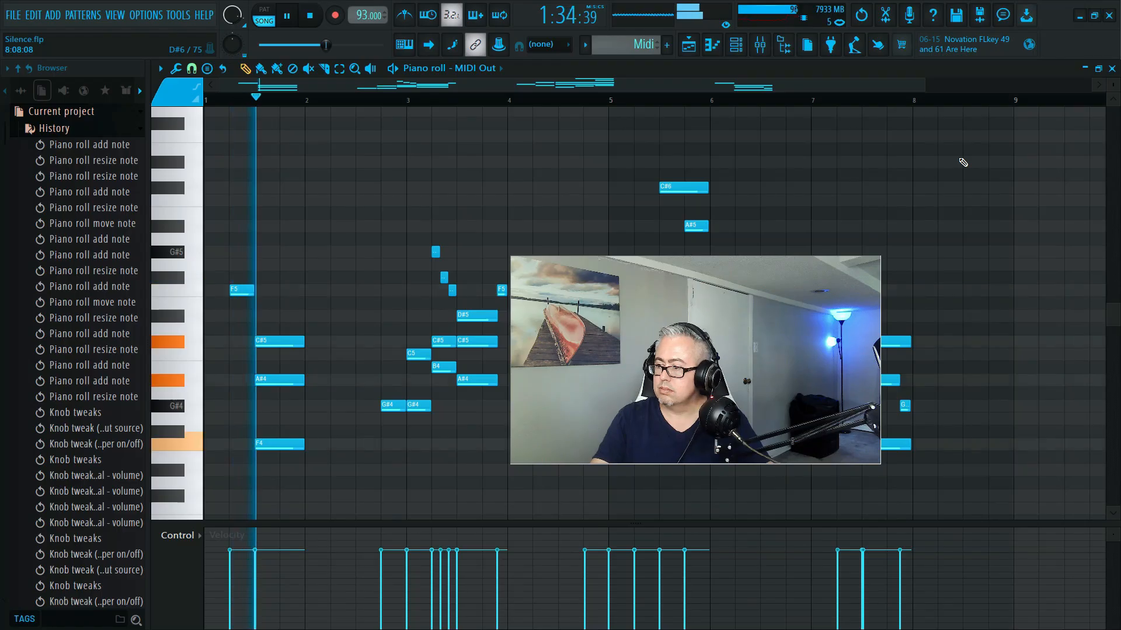
{"action": "key", "text": "space"}
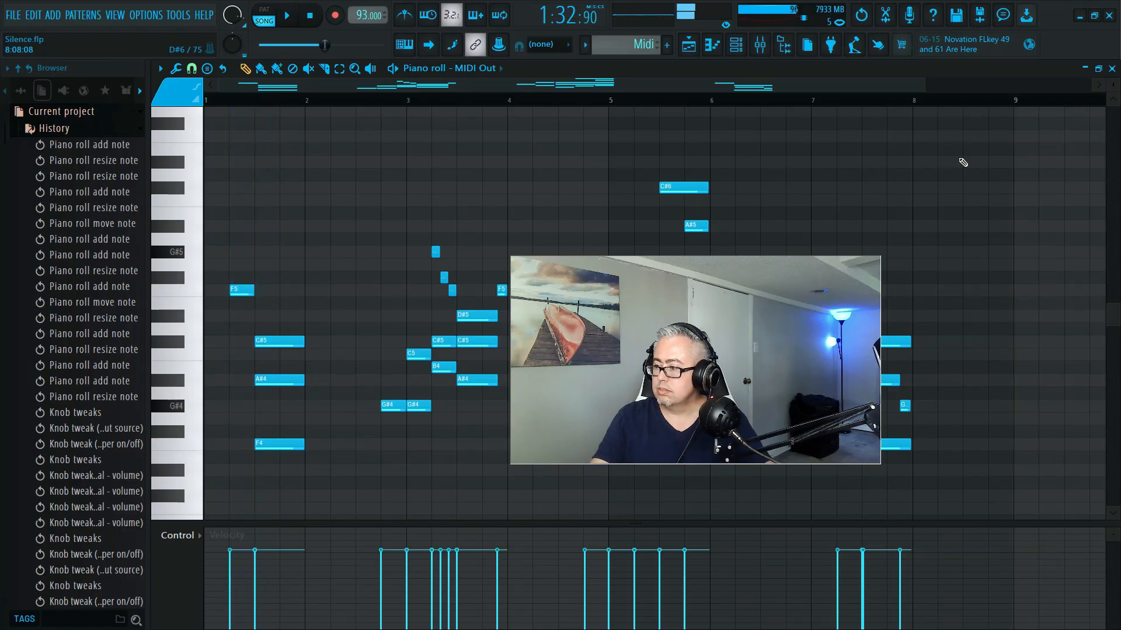
{"action": "left_click", "coordinate": [1085, 69]}
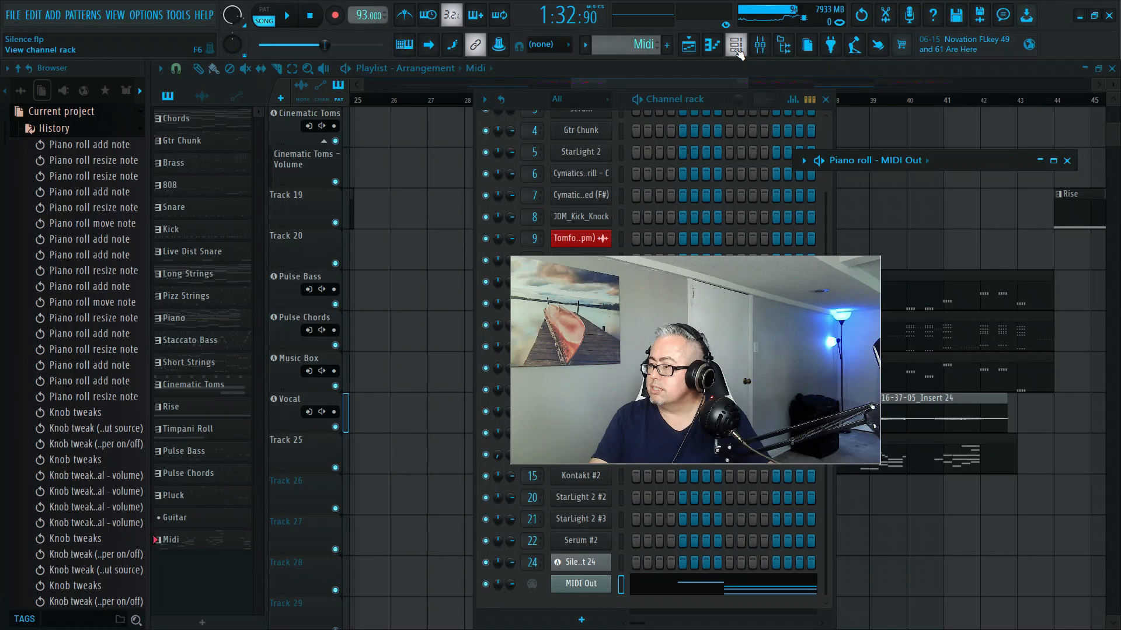
- Open OVox Stereo on the Vocal mixer track, view its Vocoding factory presets without changing the preset, and close the plugin
{"action": "left_click", "coordinate": [762, 45]}
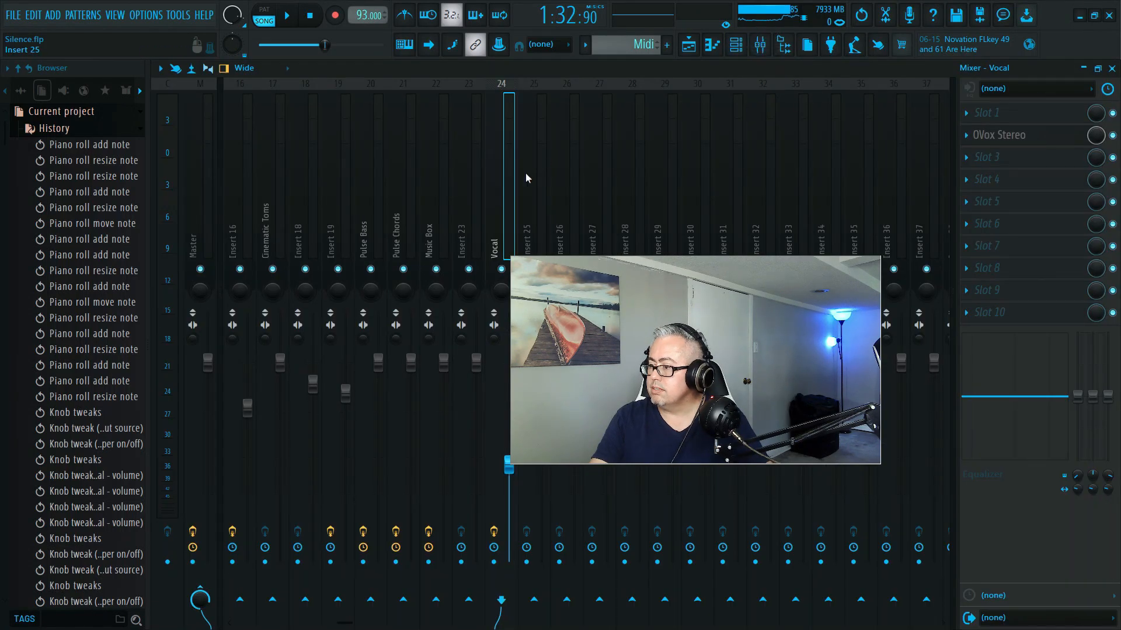
{"action": "left_click", "coordinate": [1025, 140]}
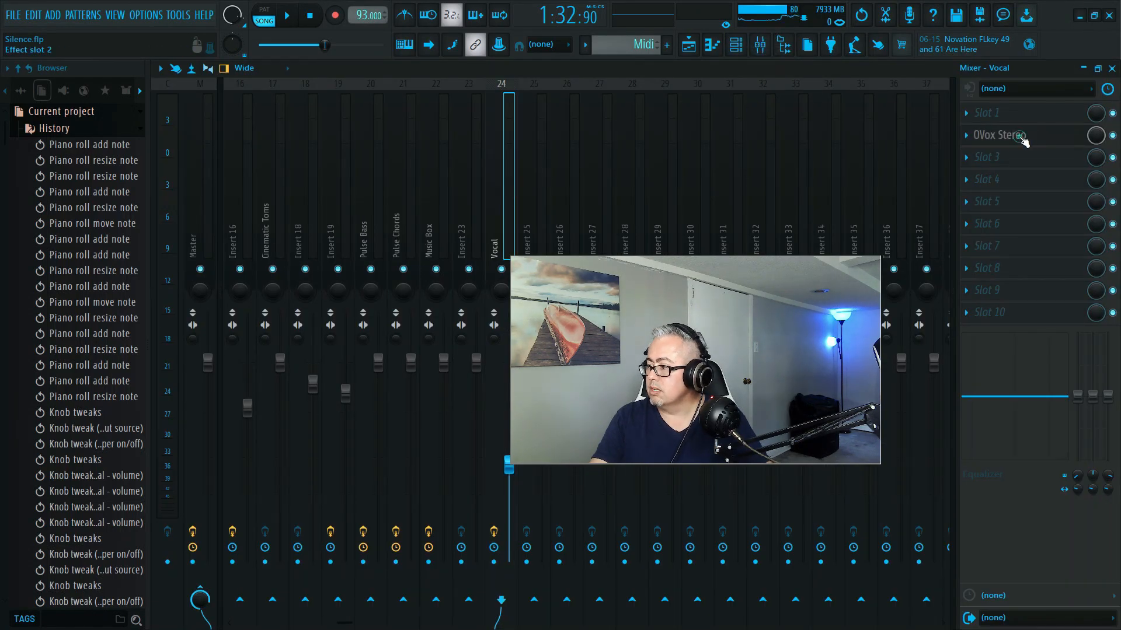
{"action": "left_click_drag", "start_coordinate": [428, 177], "coordinate": [331, 105]}
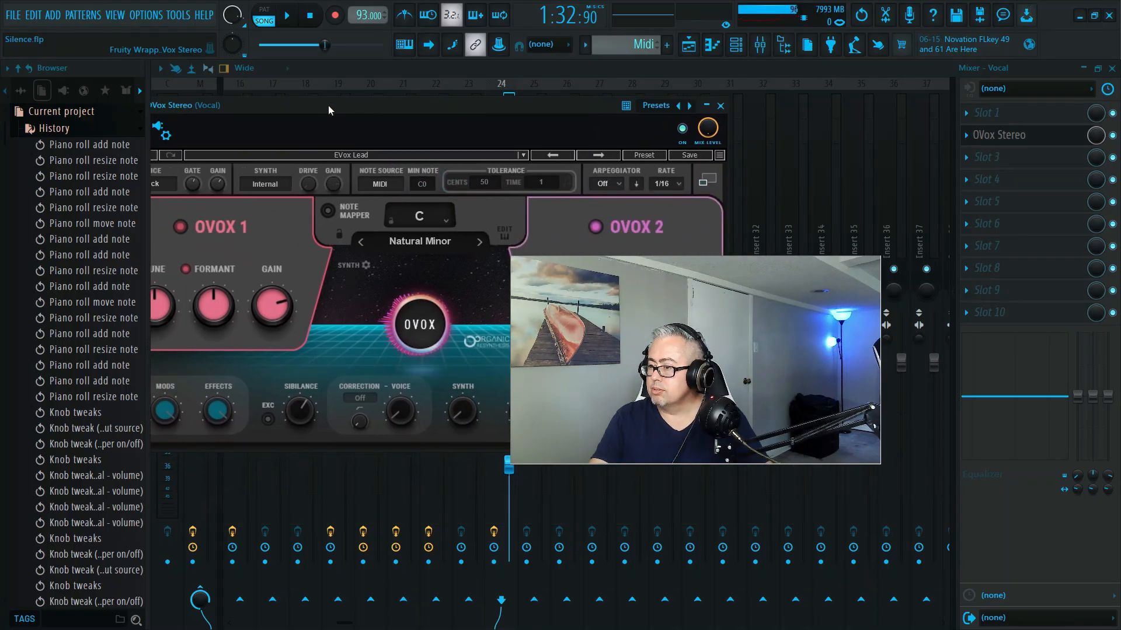
{"action": "left_click", "coordinate": [376, 152]}
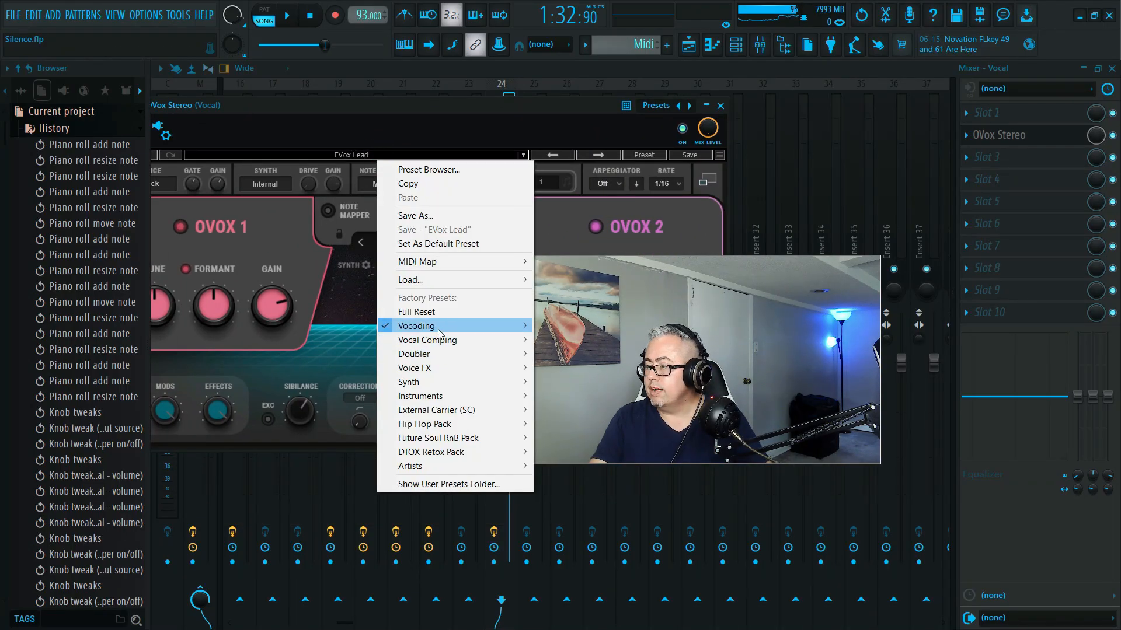
{"action": "mouse_move", "coordinate": [439, 334]}
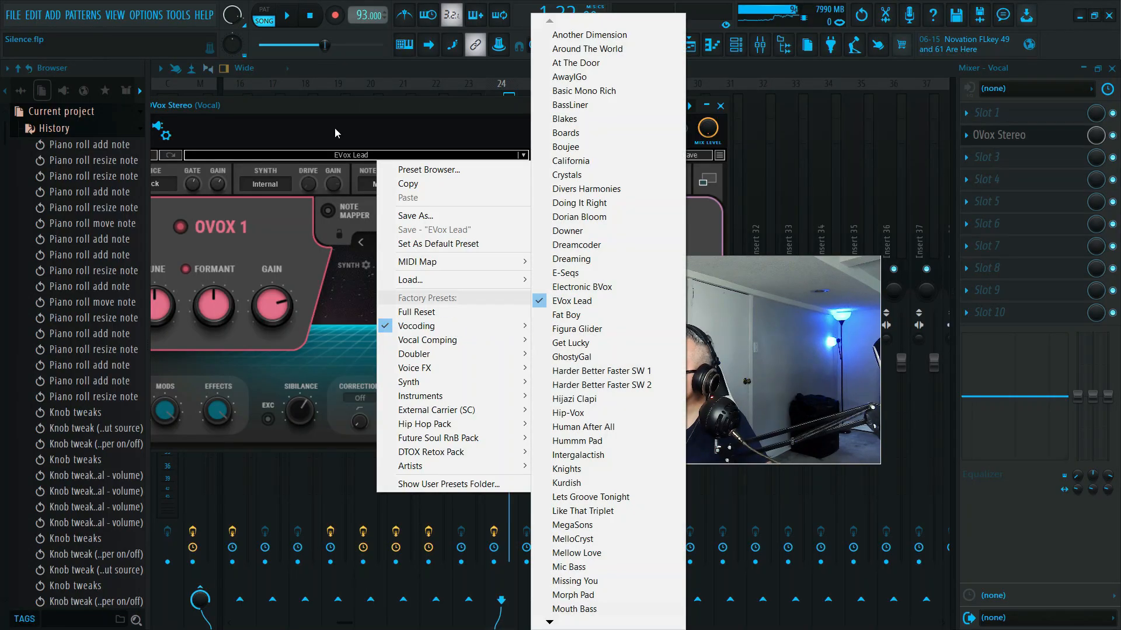
{"action": "left_click", "coordinate": [332, 110]}
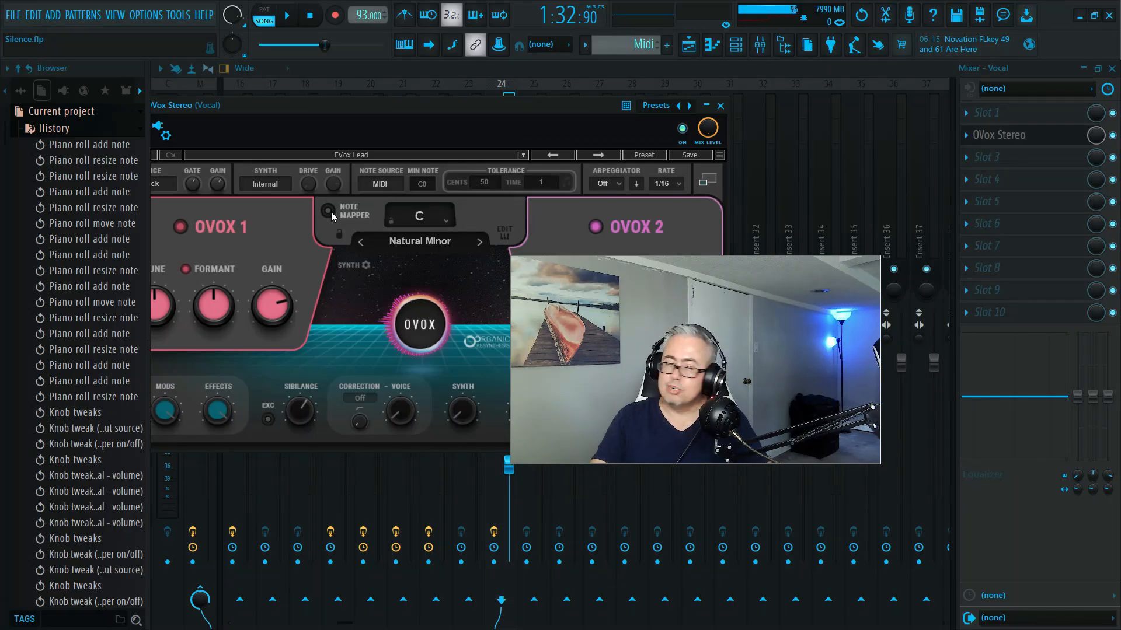
{"action": "left_click", "coordinate": [720, 106]}
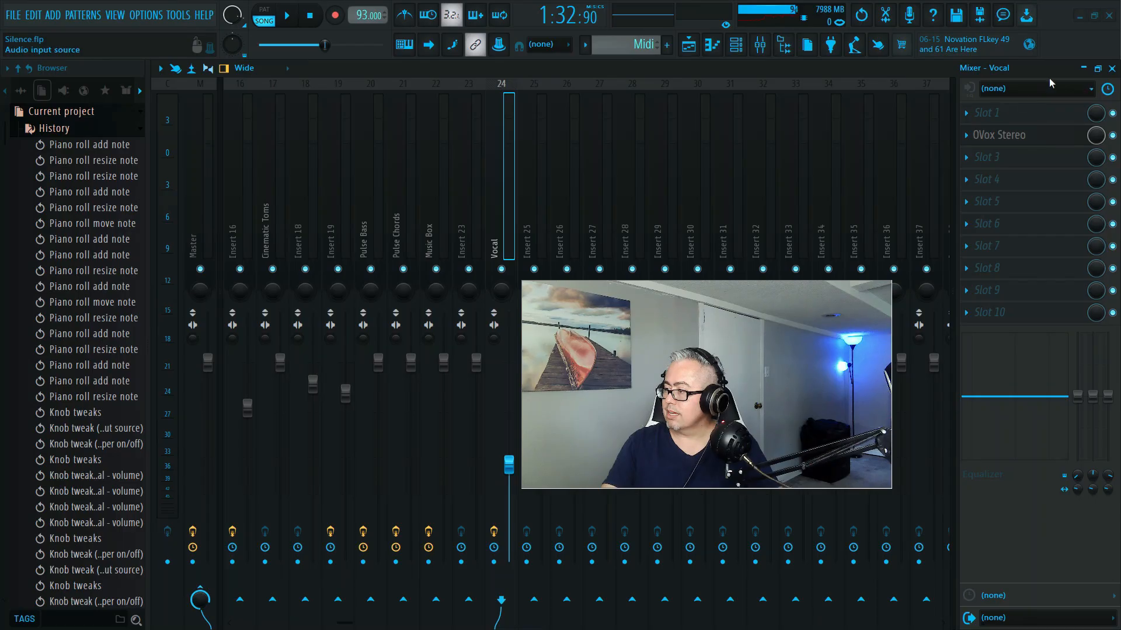
- Close the mixer and the channel rack to uncover the playlist arrangement
{"action": "left_click", "coordinate": [1082, 69]}
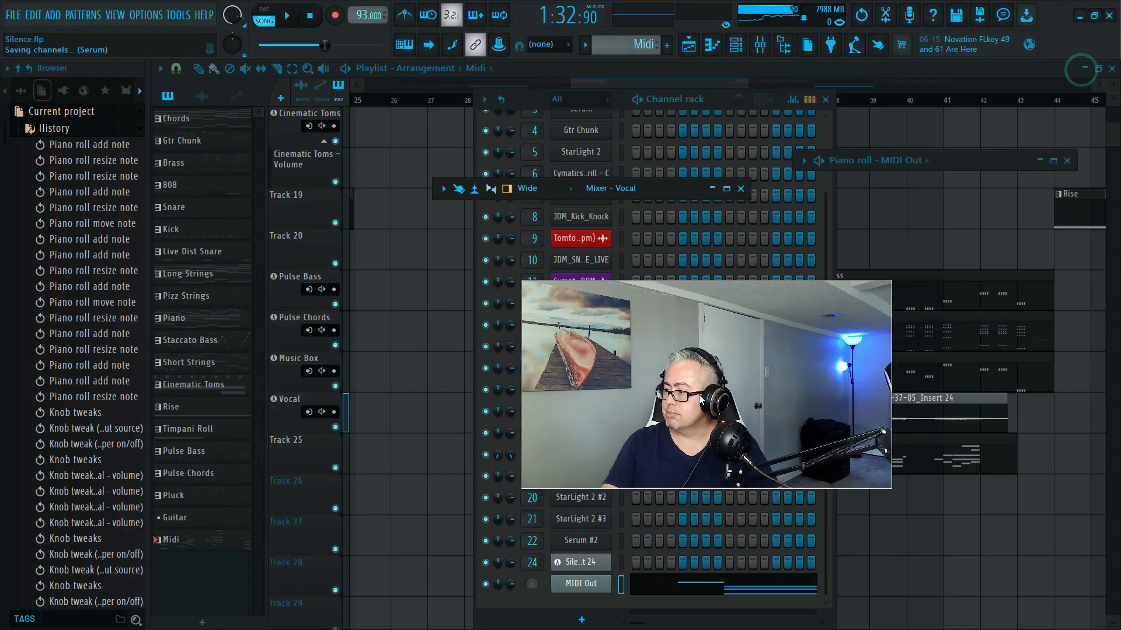
{"action": "left_click", "coordinate": [740, 188]}
{"action": "left_click", "coordinate": [825, 99]}
{"action": "left_click_drag", "start_coordinate": [682, 409], "coordinate": [435, 471]}
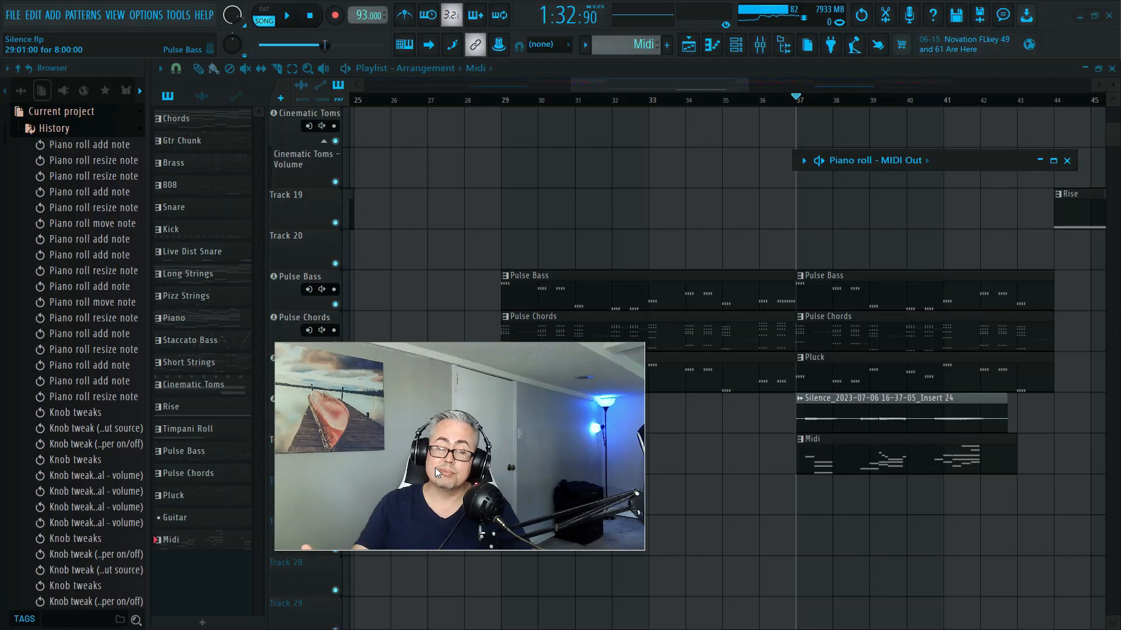
{"action": "left_click_drag", "start_coordinate": [578, 445], "coordinate": [606, 487]}
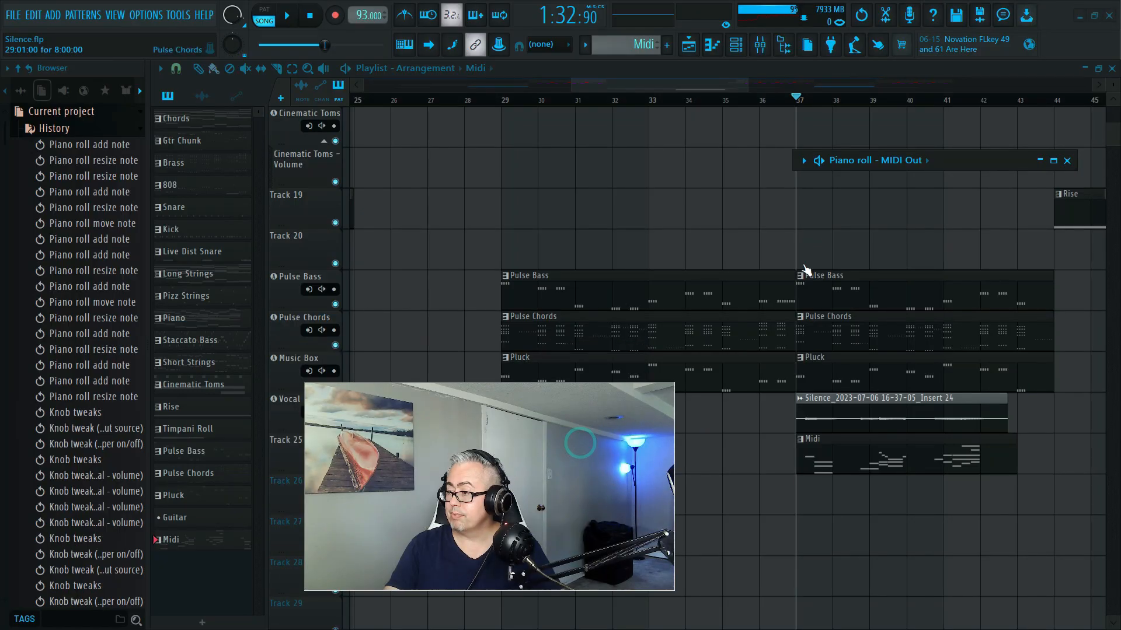
- Play the arrangement from bar 36 to hear the vocal with the Midi pattern, and stop playback
{"action": "left_click", "coordinate": [791, 98]}
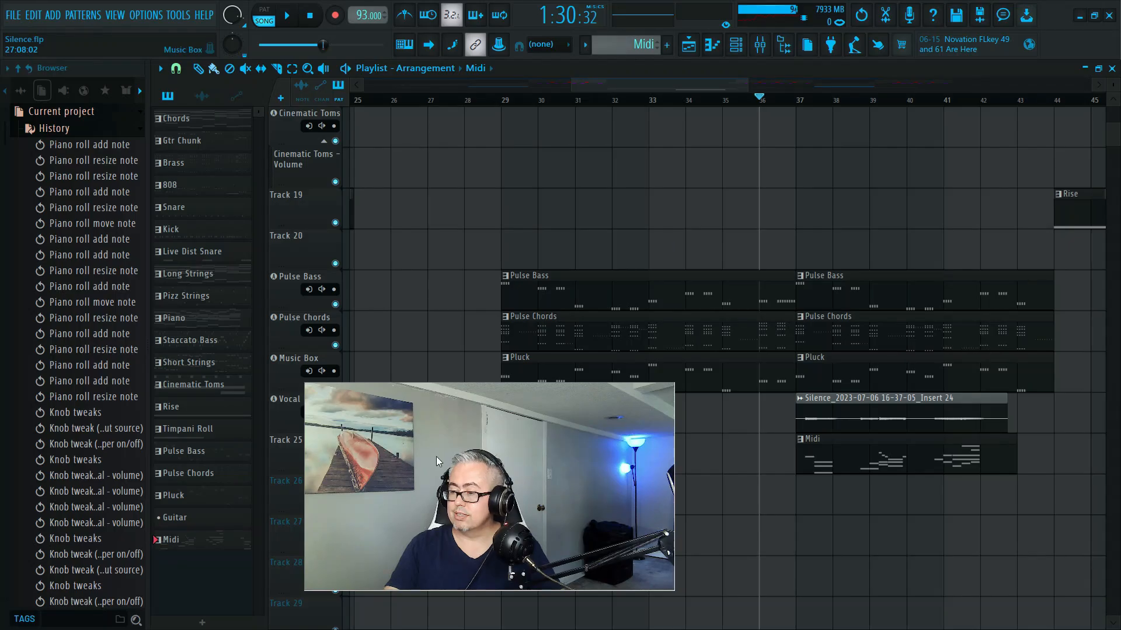
{"action": "key", "text": "space"}
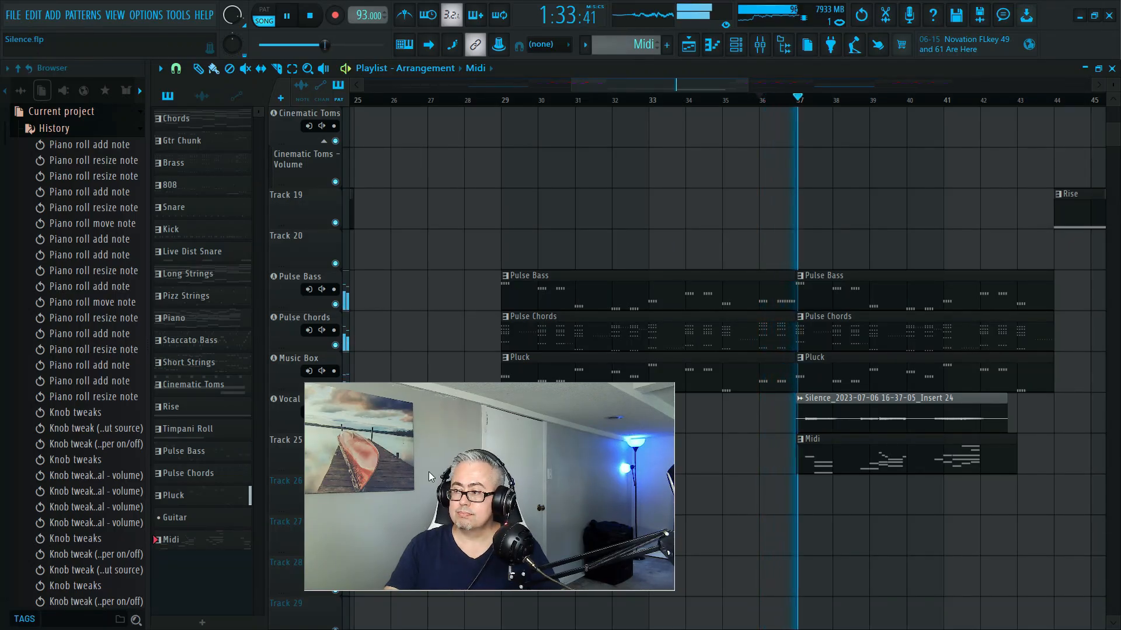
{"action": "key", "text": "space"}
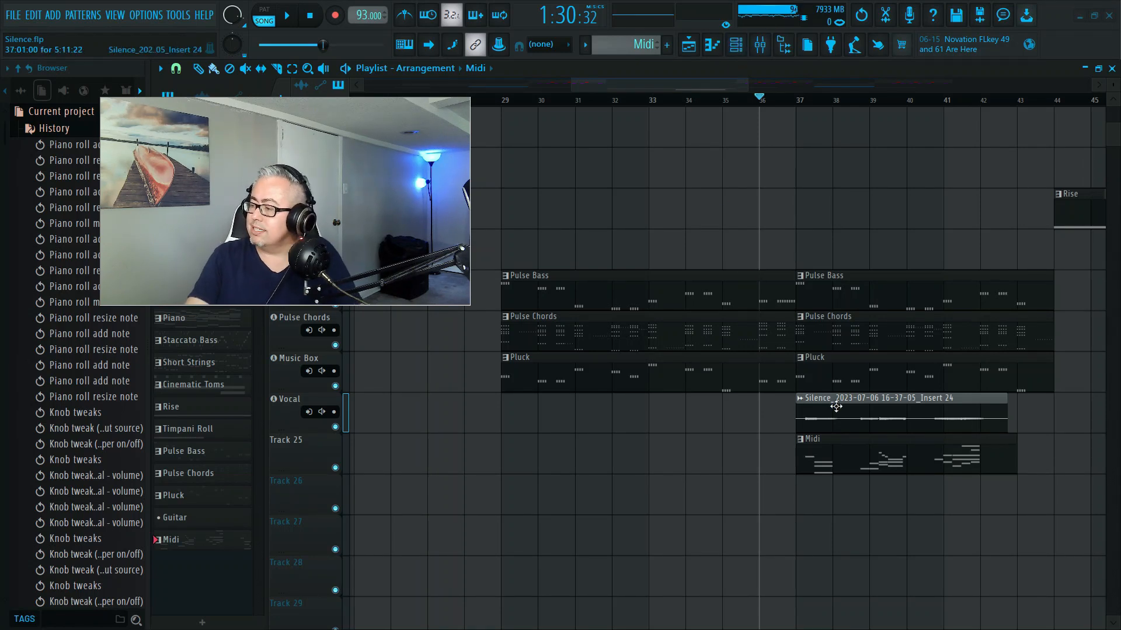
- Examine the effects on the mixer tracks from Music Box back to Insert 16, and minimize the mixer
{"action": "left_click", "coordinate": [759, 44]}
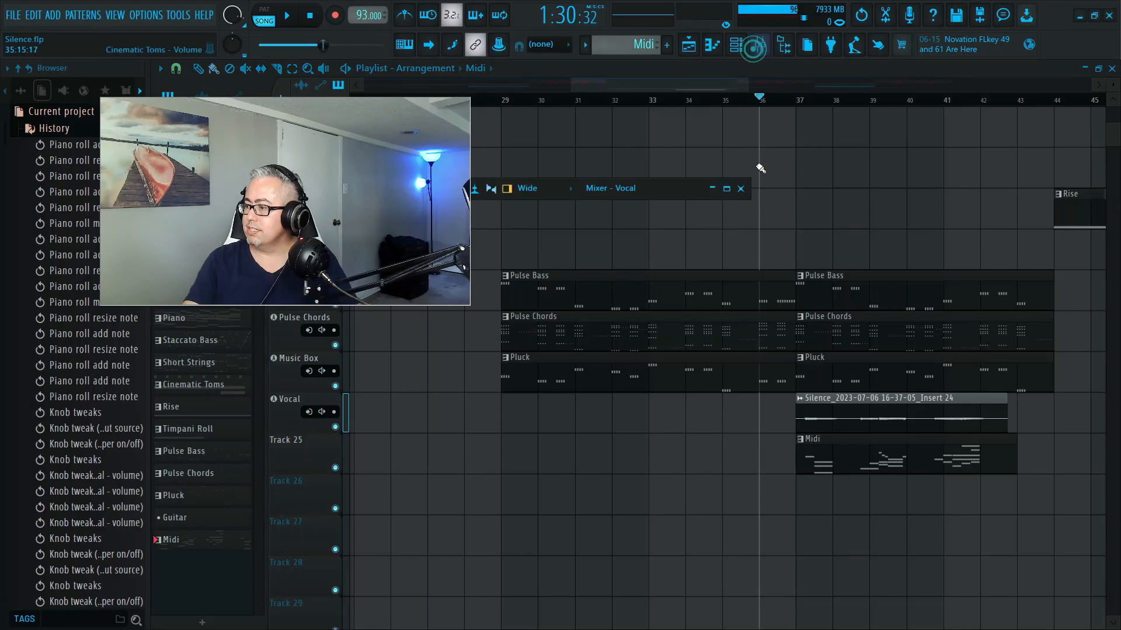
{"action": "left_click", "coordinate": [726, 189]}
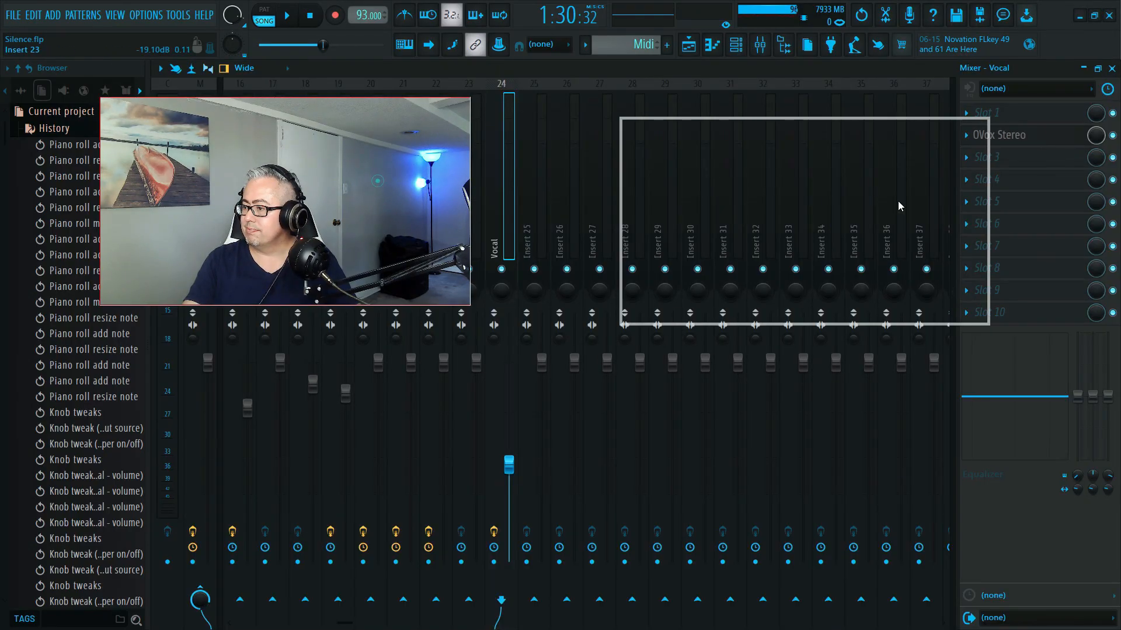
{"action": "left_click", "coordinate": [429, 191]}
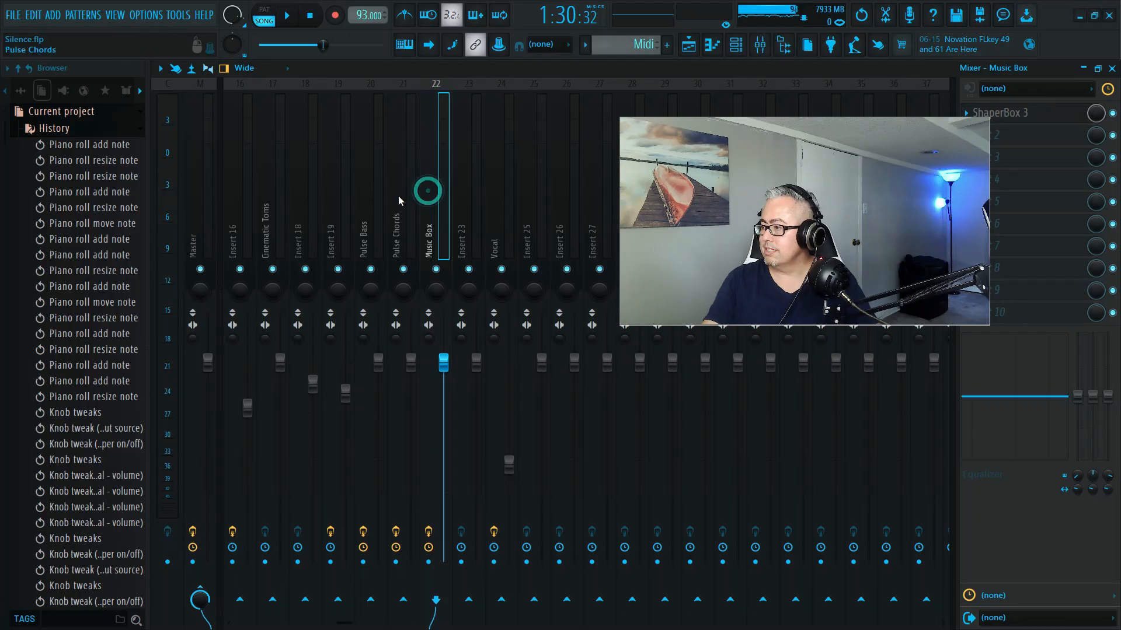
{"action": "left_click", "coordinate": [403, 199]}
{"action": "left_click", "coordinate": [368, 199]}
{"action": "left_click", "coordinate": [334, 198]}
{"action": "left_click", "coordinate": [269, 195]}
{"action": "left_click", "coordinate": [246, 194]}
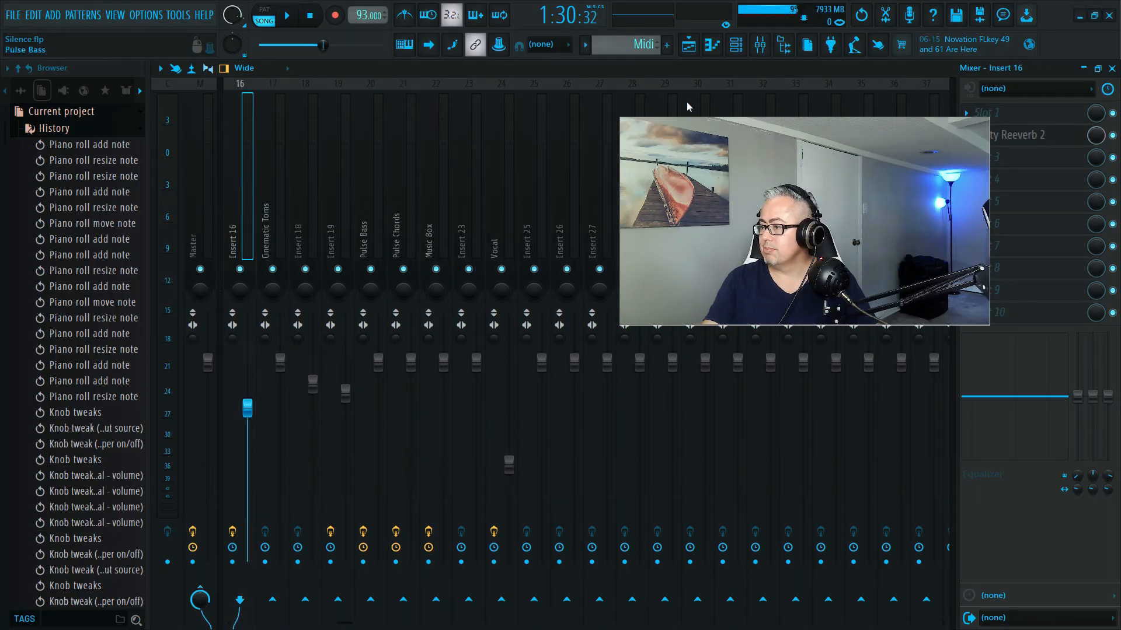
{"action": "left_click", "coordinate": [1083, 68]}
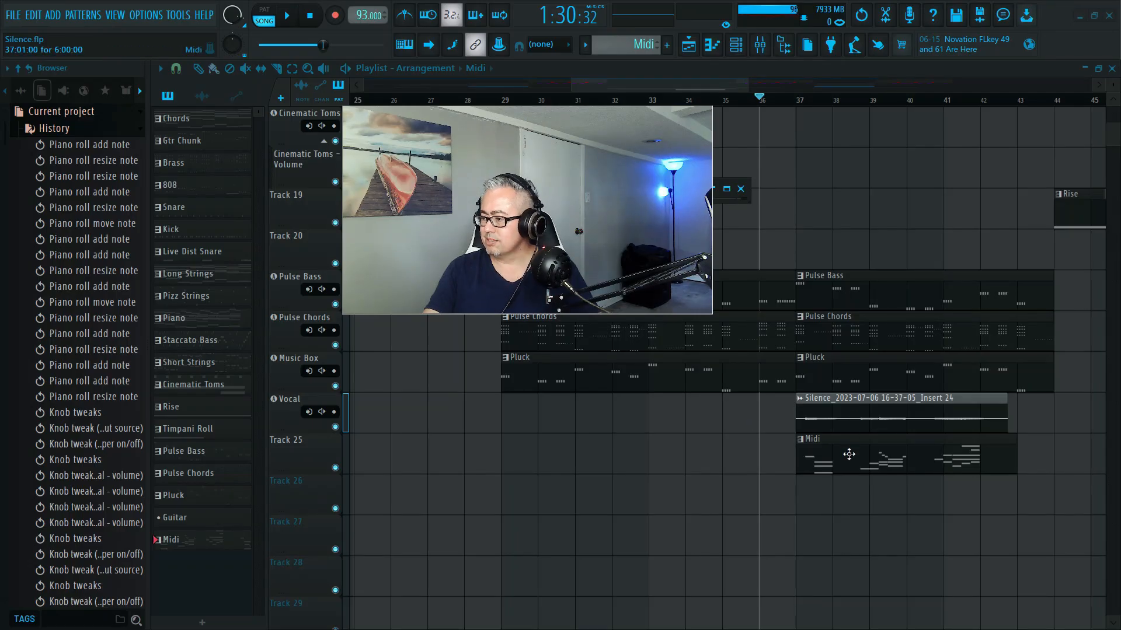
- Consolidate the Vocal playlist track from the track start
{"action": "right_click", "coordinate": [286, 411]}
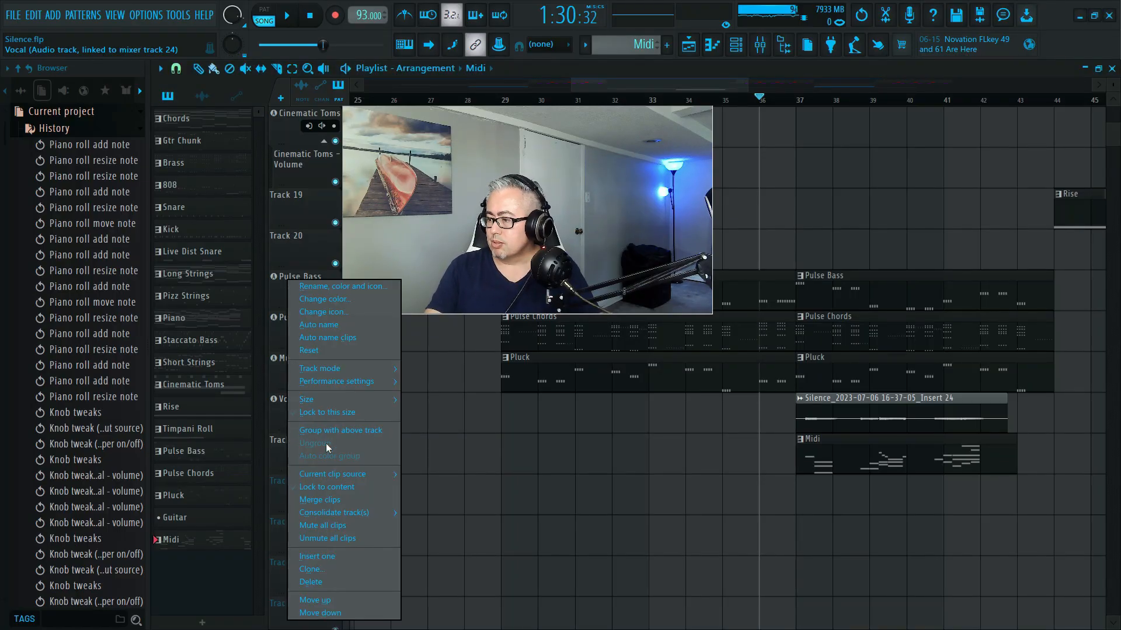
{"action": "mouse_move", "coordinate": [349, 514]}
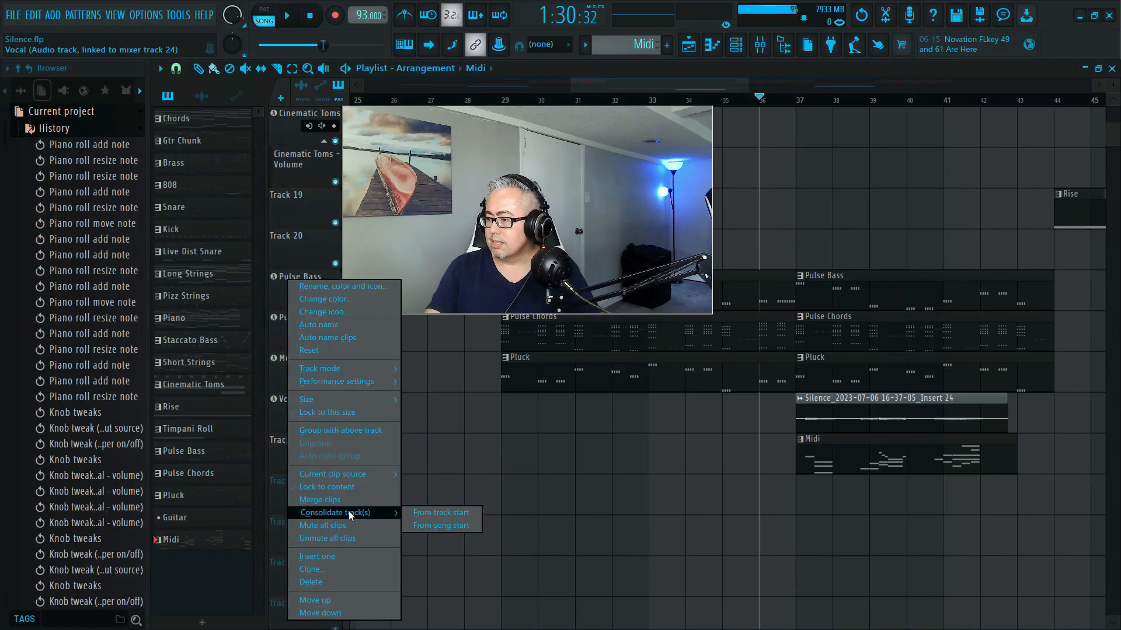
{"action": "left_click", "coordinate": [428, 511]}
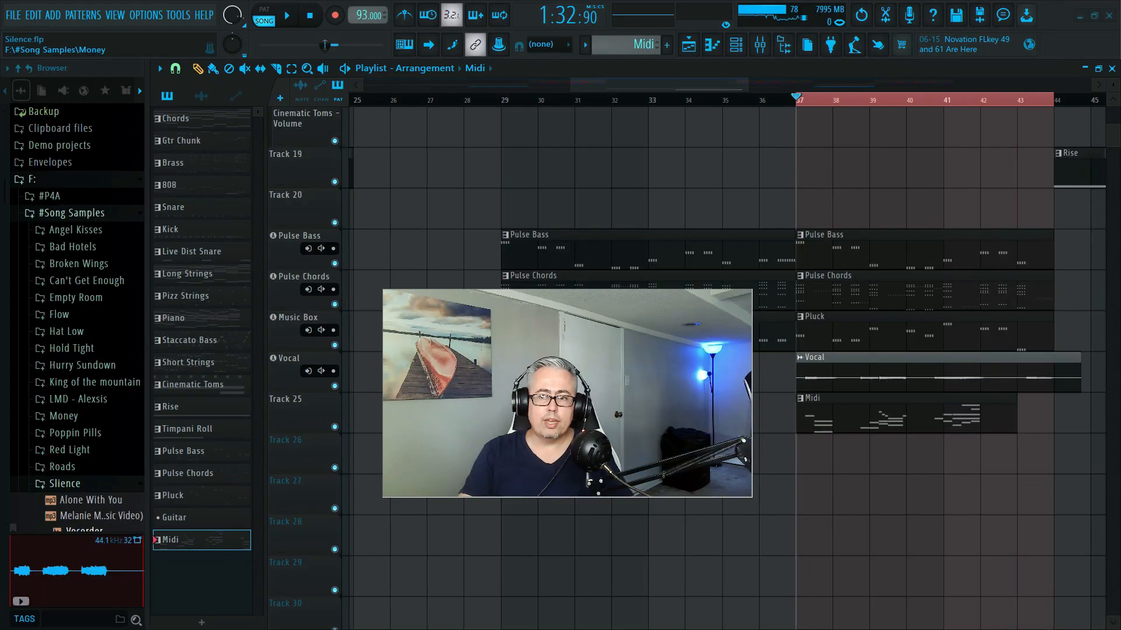
{"action": "left_click_drag", "start_coordinate": [446, 396], "coordinate": [436, 217]}
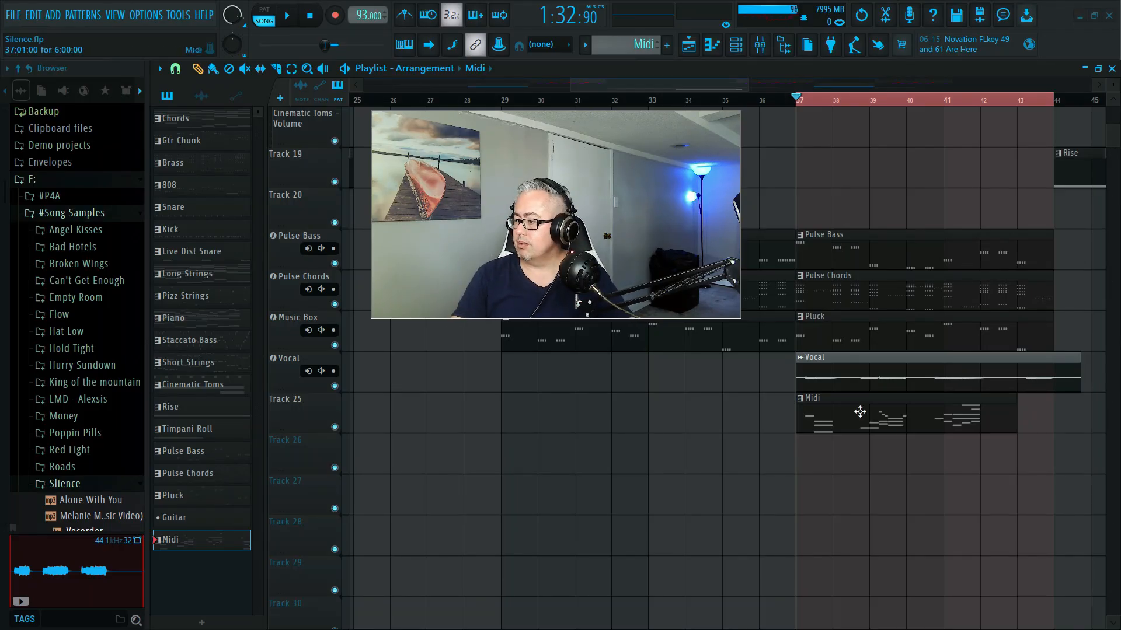
{"action": "right_click", "coordinate": [340, 385]}
{"action": "left_click", "coordinate": [338, 427]}
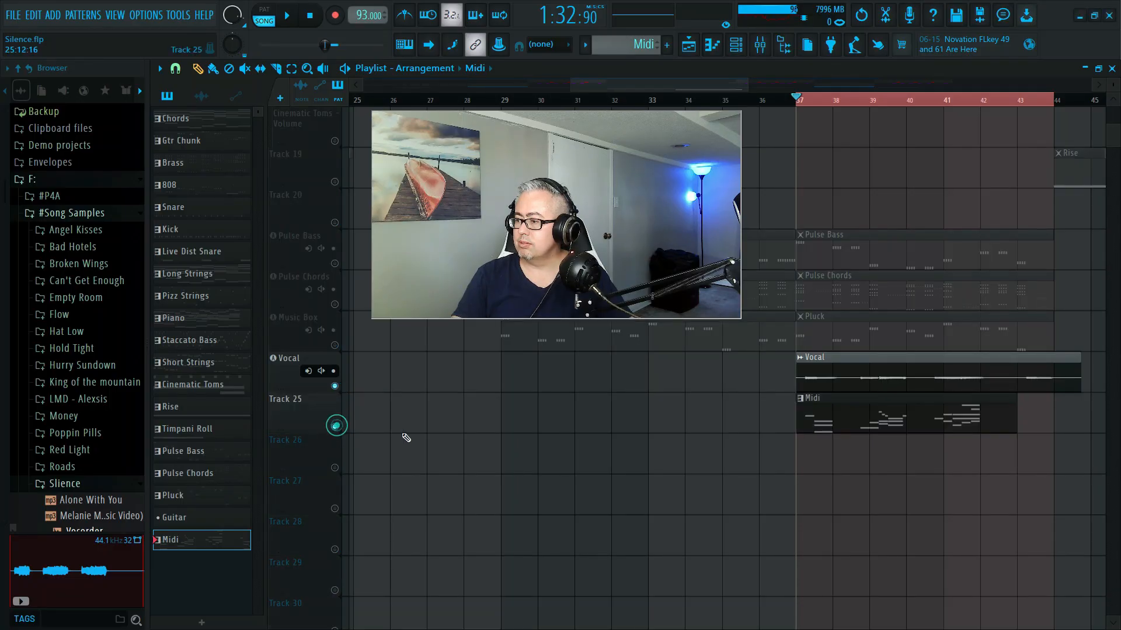
{"action": "left_click", "coordinate": [335, 386]}
{"action": "left_click", "coordinate": [337, 387]}
{"action": "left_click", "coordinate": [336, 387]}
{"action": "left_click", "coordinate": [336, 387]}
{"action": "right_click", "coordinate": [337, 387]}
{"action": "right_click", "coordinate": [336, 387]}
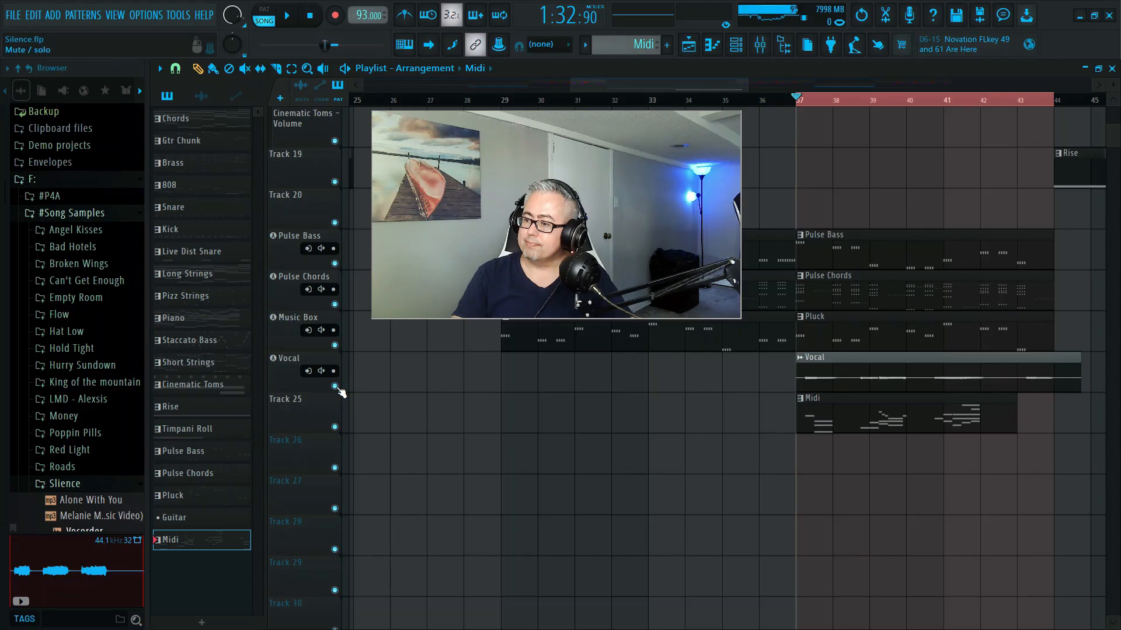
- Solo the Vocal track together with Track 25 and play the two tracks briefly
{"action": "right_click", "coordinate": [335, 385]}
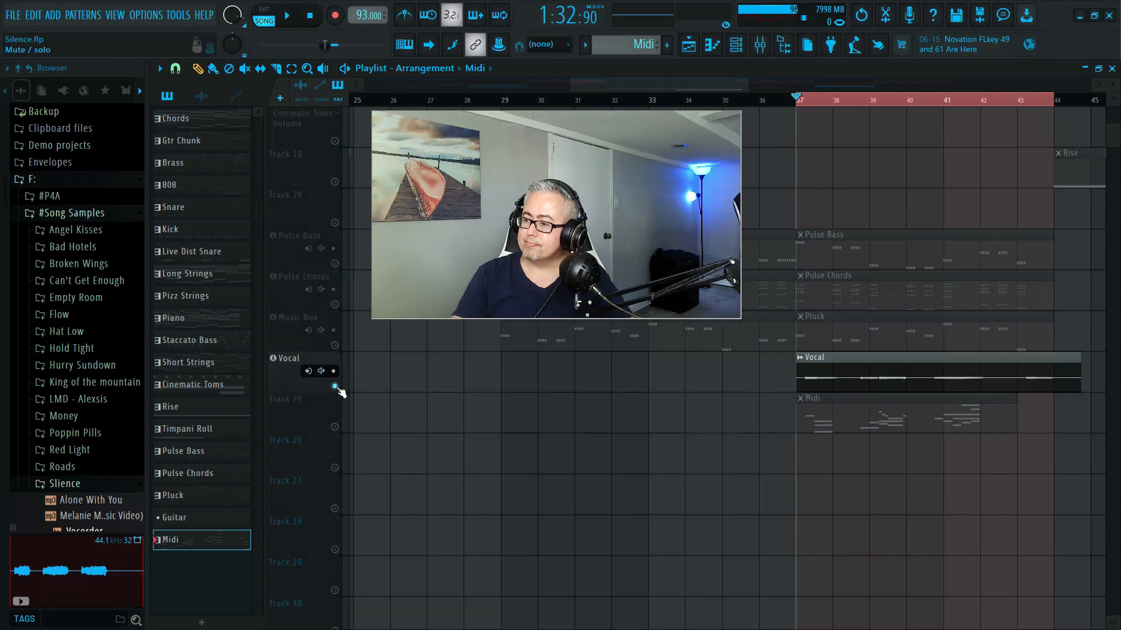
{"action": "left_click", "coordinate": [334, 426]}
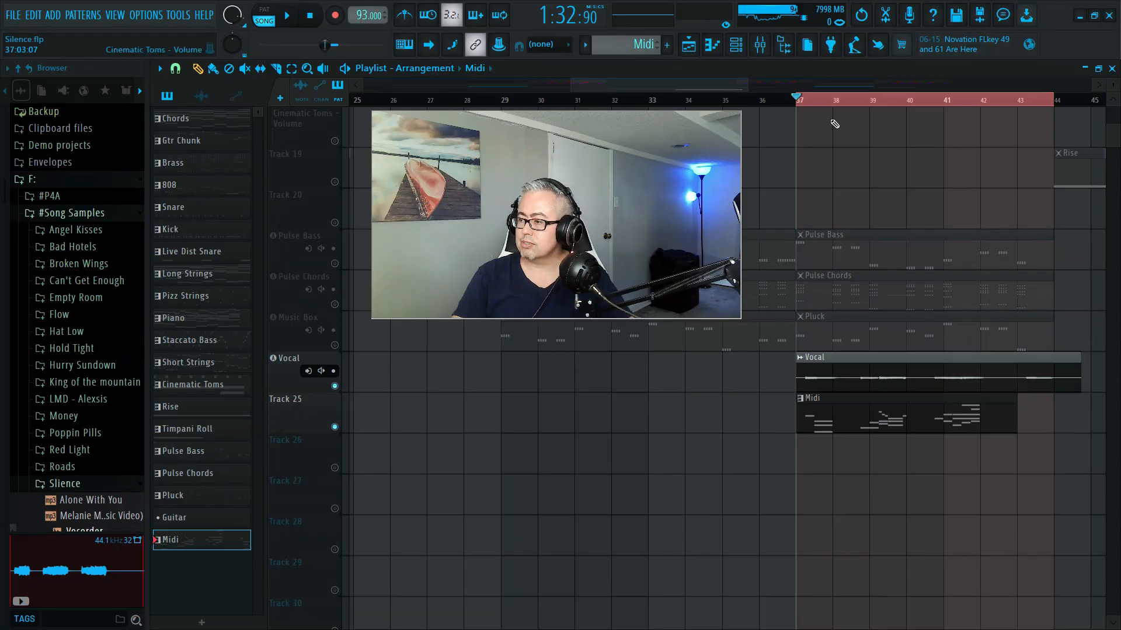
{"action": "key", "text": "space"}
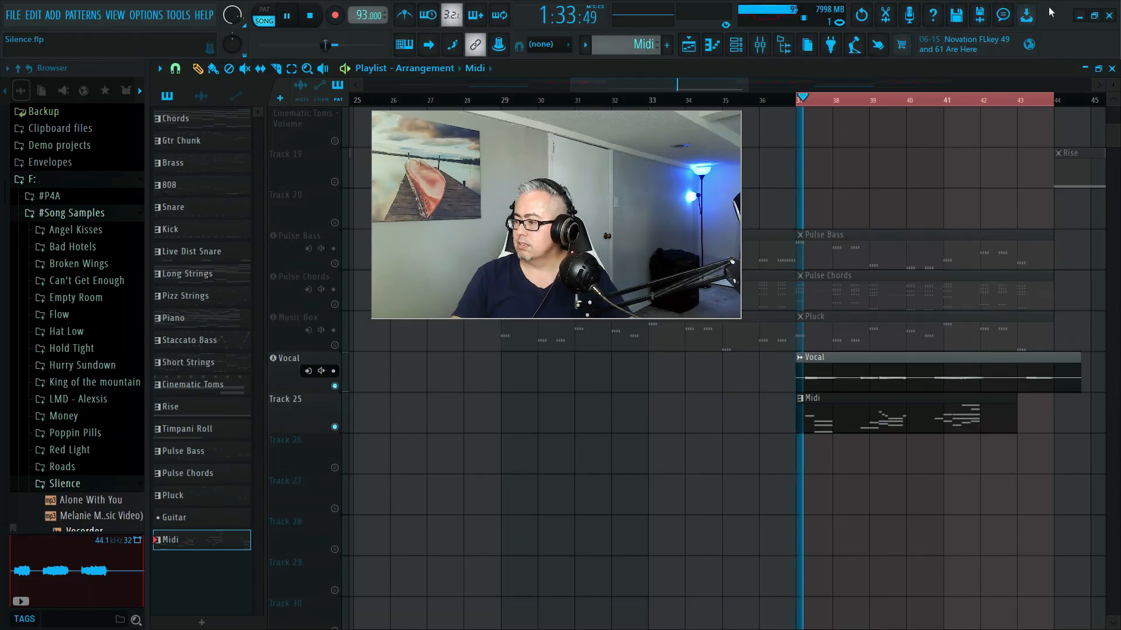
{"action": "key", "text": "space"}
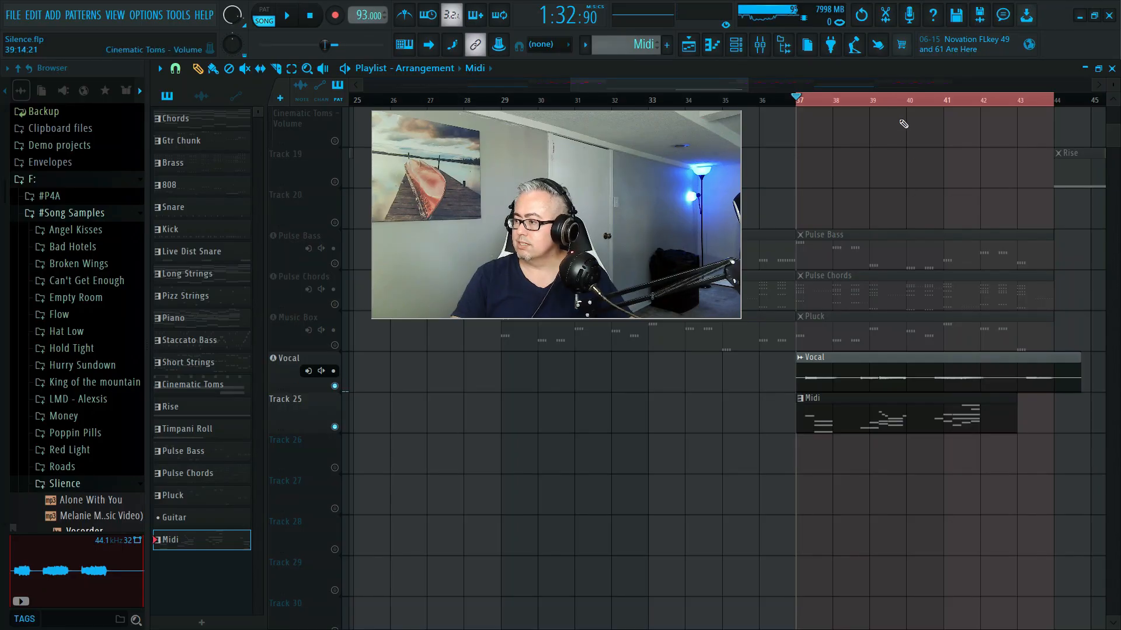
- Replace the playlist time selection with one from bar 37 to bar 45, covering the whole Vocal clip
{"action": "left_click", "coordinate": [291, 69]}
{"action": "left_click", "coordinate": [898, 100]}
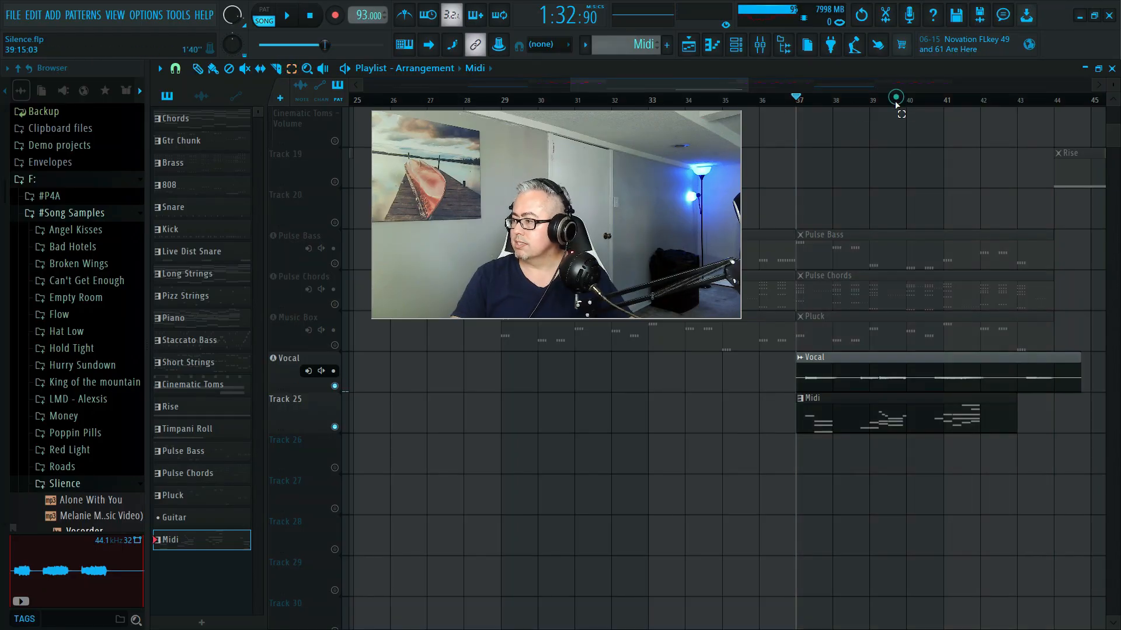
{"action": "left_click_drag", "start_coordinate": [799, 100], "coordinate": [1080, 129]}
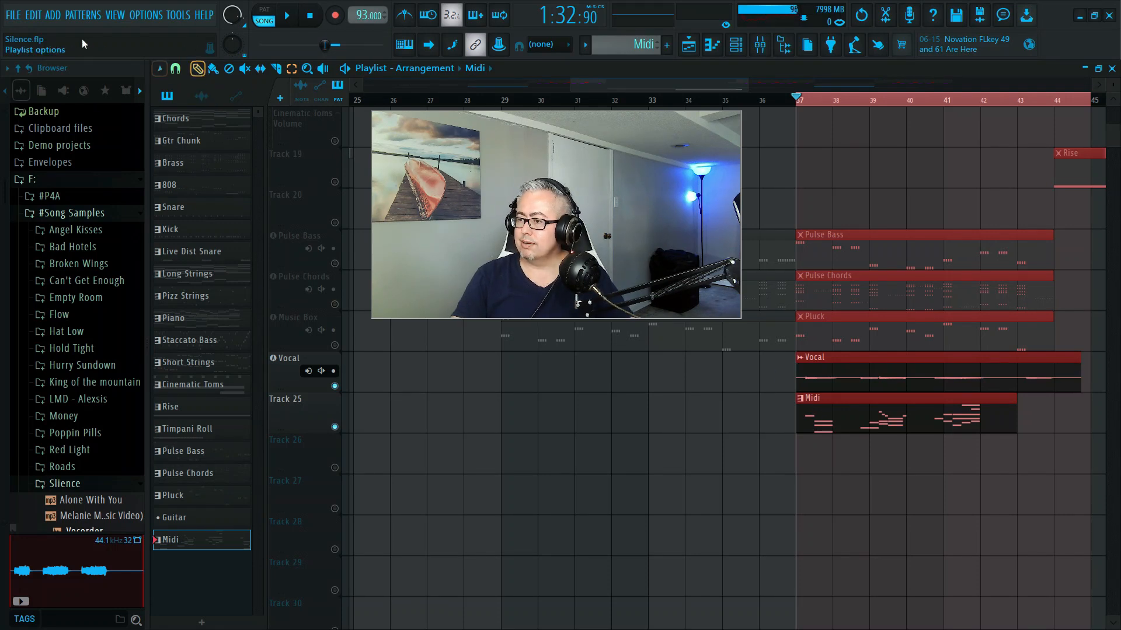
- Start a wave file export of the project and open the Slience folder in #Song Samples on drive F as its destination
{"action": "left_click", "coordinate": [12, 16]}
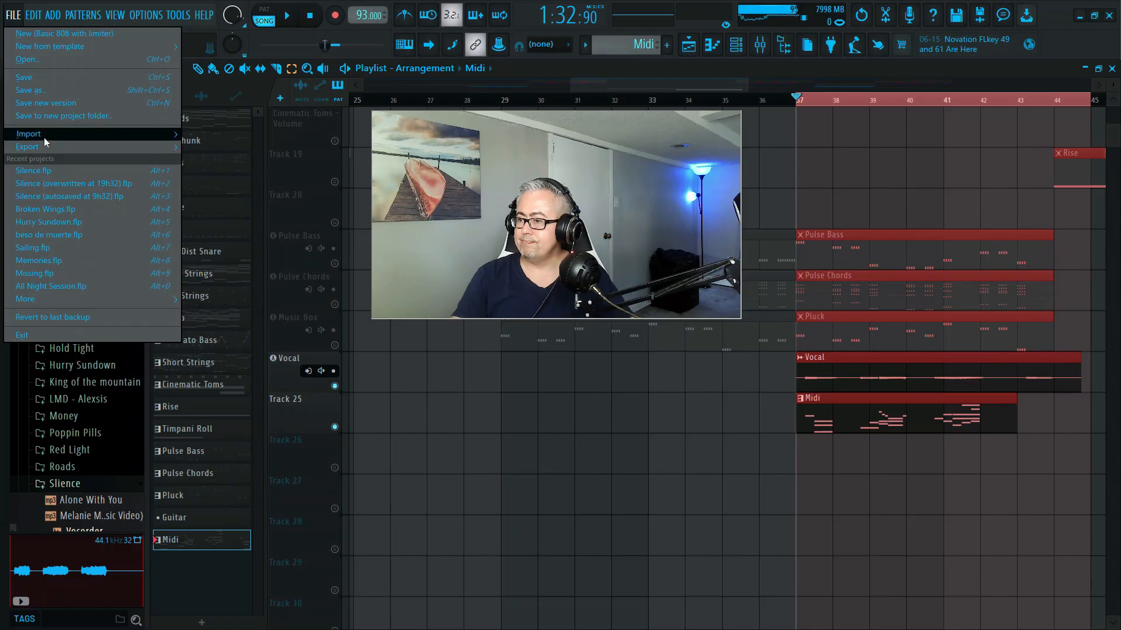
{"action": "mouse_move", "coordinate": [28, 147]}
{"action": "left_click", "coordinate": [206, 159]}
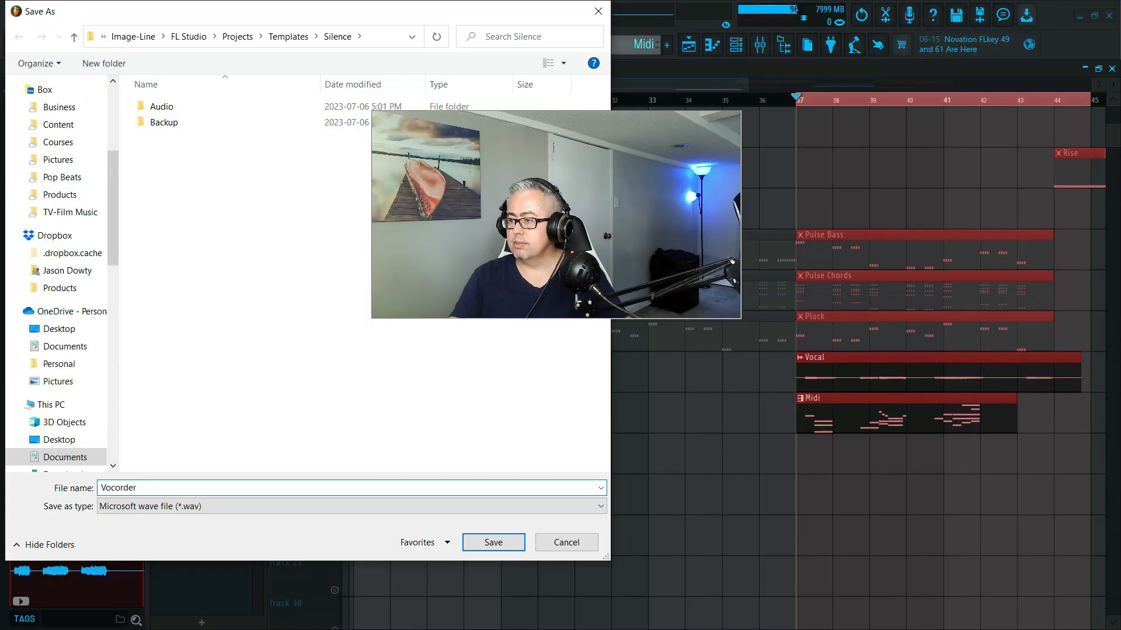
{"action": "left_click_drag", "start_coordinate": [112, 227], "coordinate": [115, 124]}
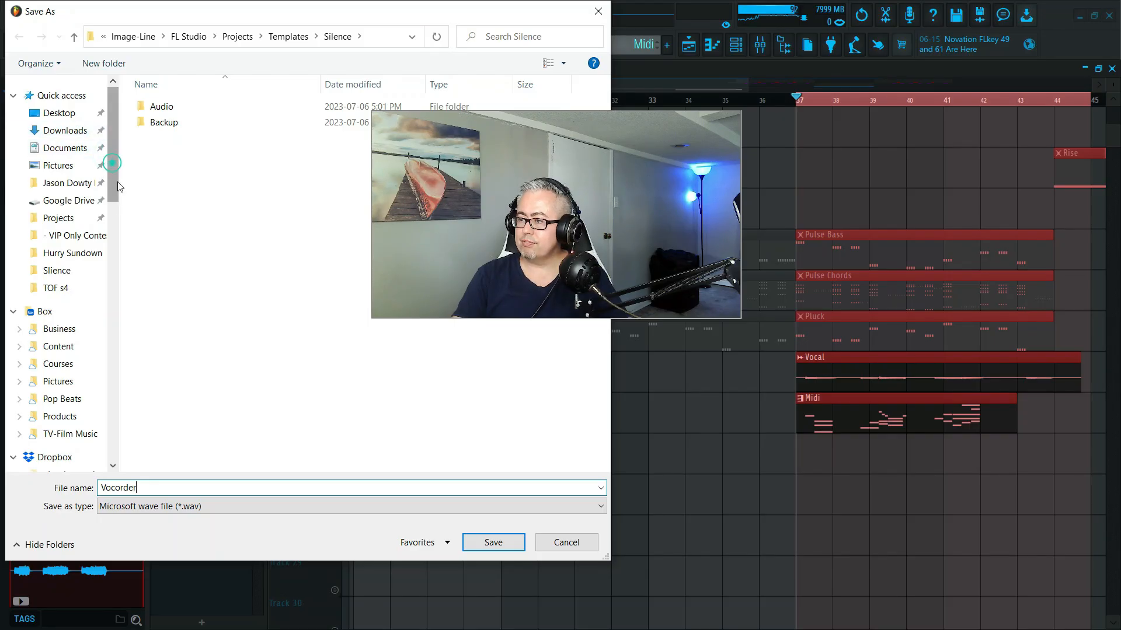
{"action": "scroll", "coordinate": [111, 167], "scroll_direction": "down", "scroll_amount": 5}
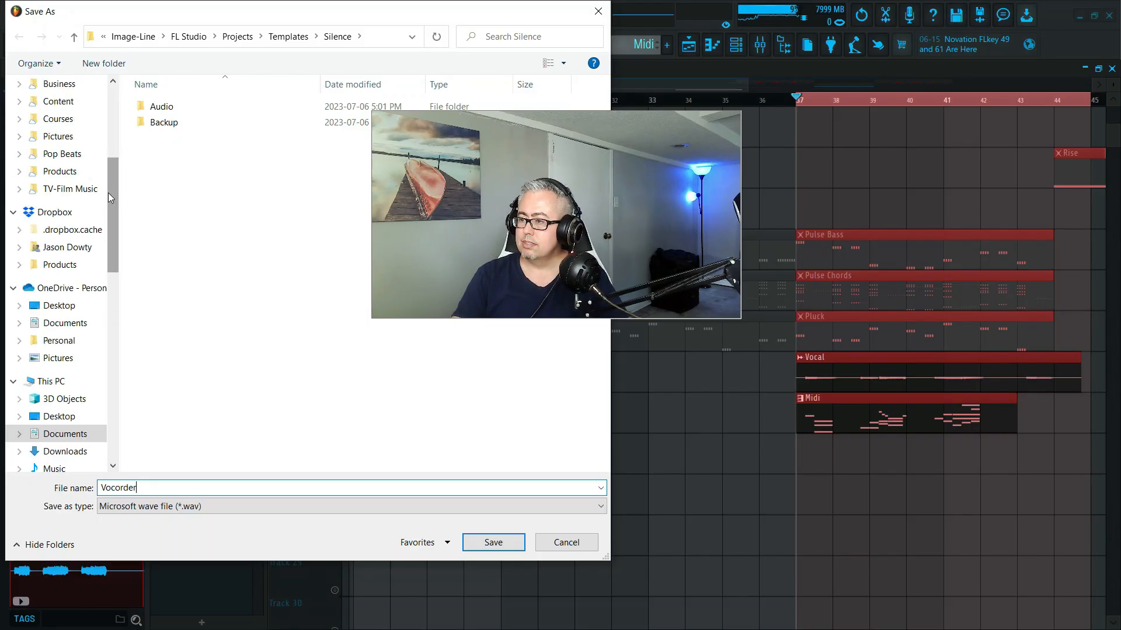
{"action": "scroll", "coordinate": [114, 204], "scroll_direction": "down", "scroll_amount": 10}
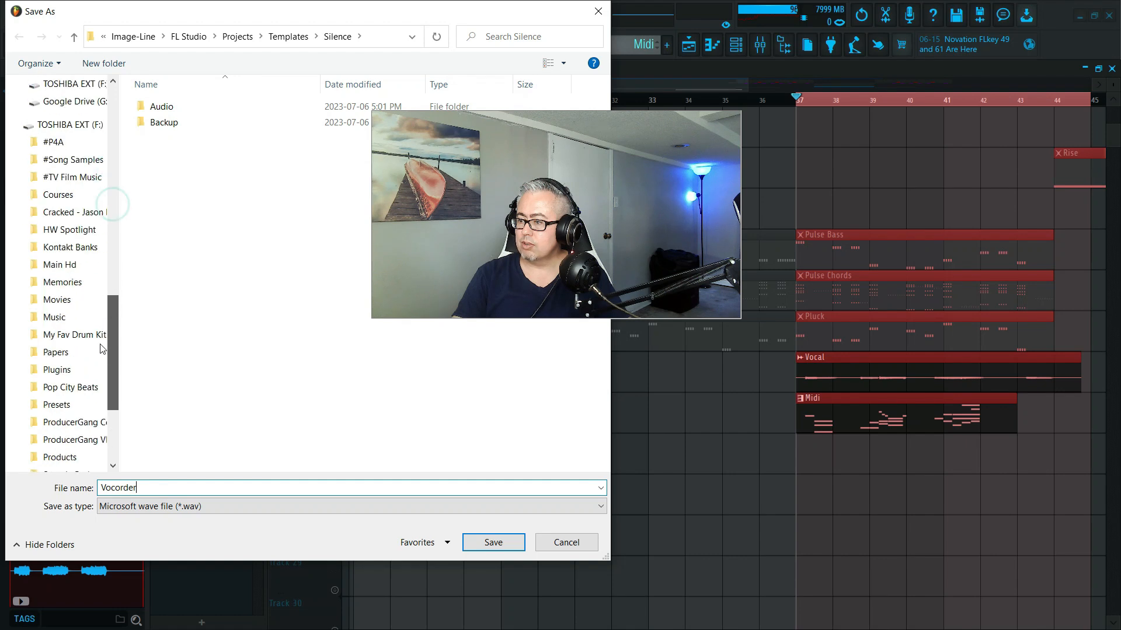
{"action": "scroll", "coordinate": [96, 374], "scroll_direction": "up", "scroll_amount": 5}
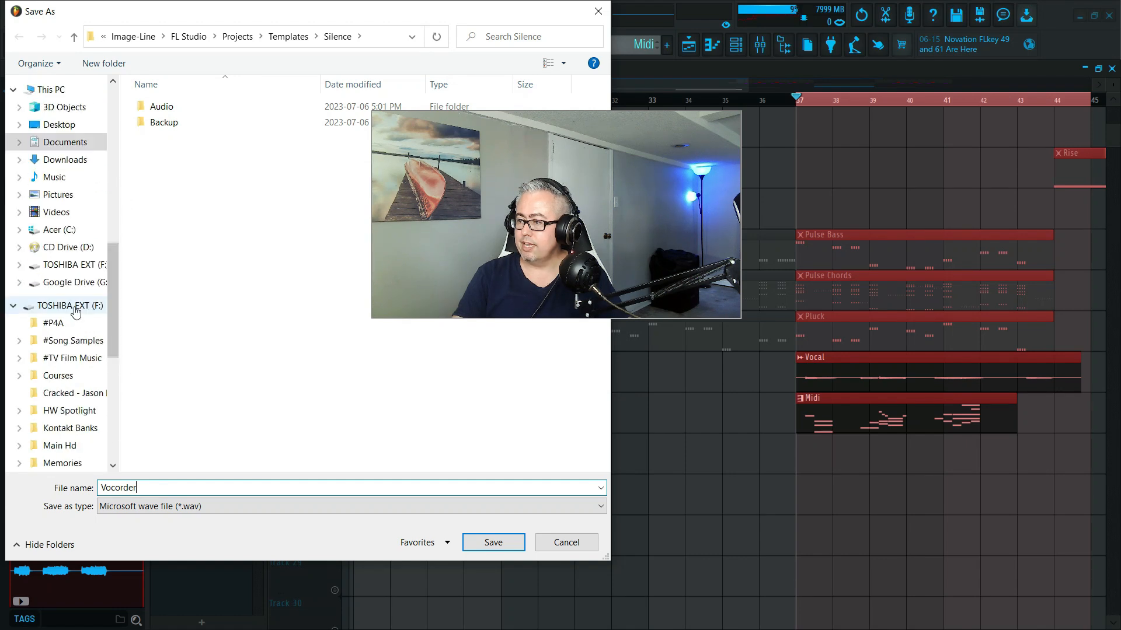
{"action": "left_click", "coordinate": [51, 344]}
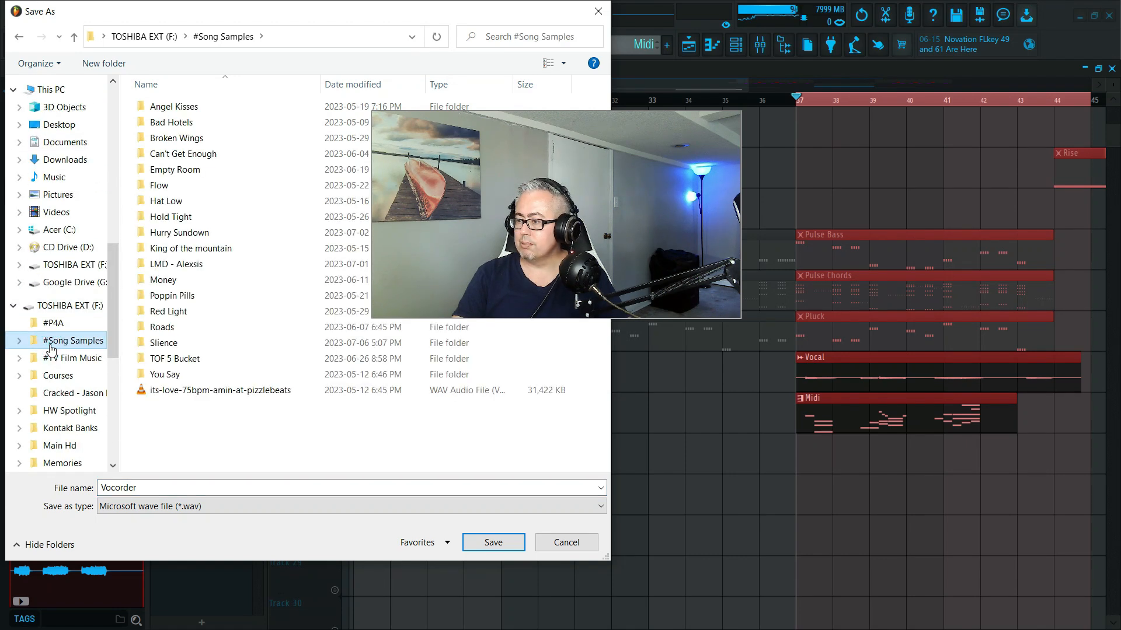
{"action": "left_click", "coordinate": [174, 349]}
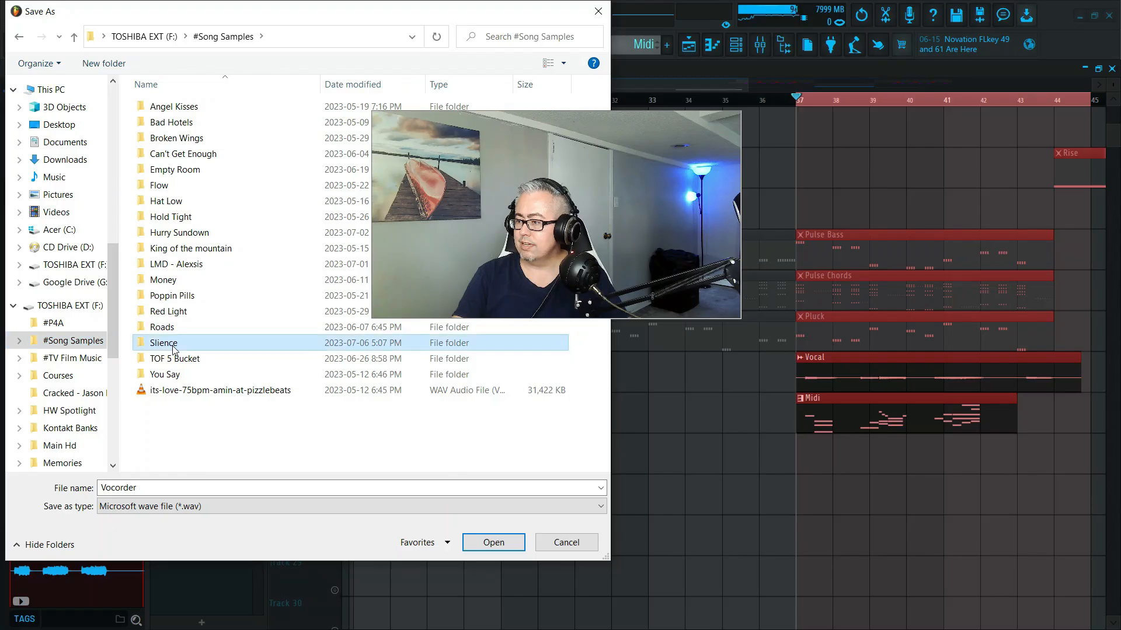
{"action": "double_click", "coordinate": [173, 349]}
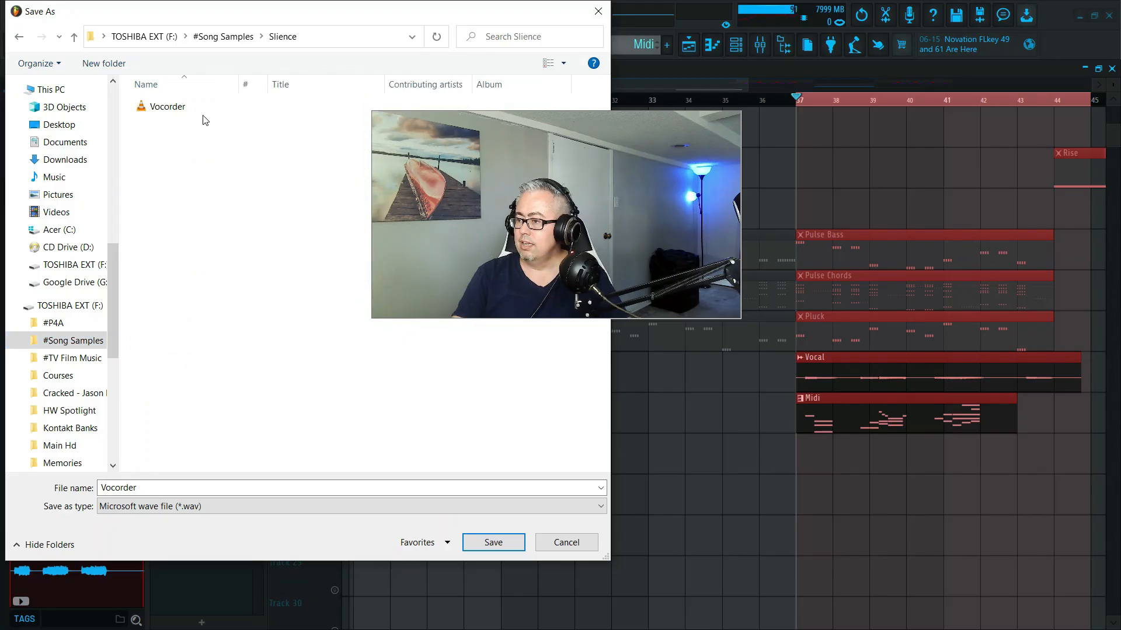
- Delete the existing Vocorder file from the Slience folder and save the export there under the name Vocorder
{"action": "left_click", "coordinate": [173, 108]}
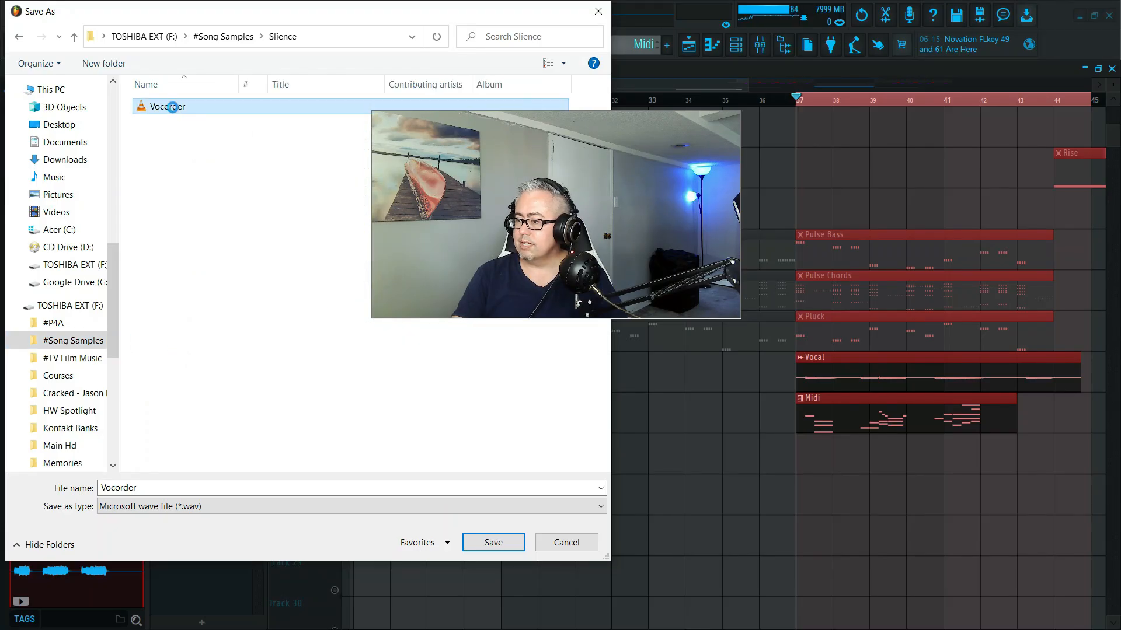
{"action": "right_click", "coordinate": [172, 106]}
{"action": "left_click", "coordinate": [206, 494]}
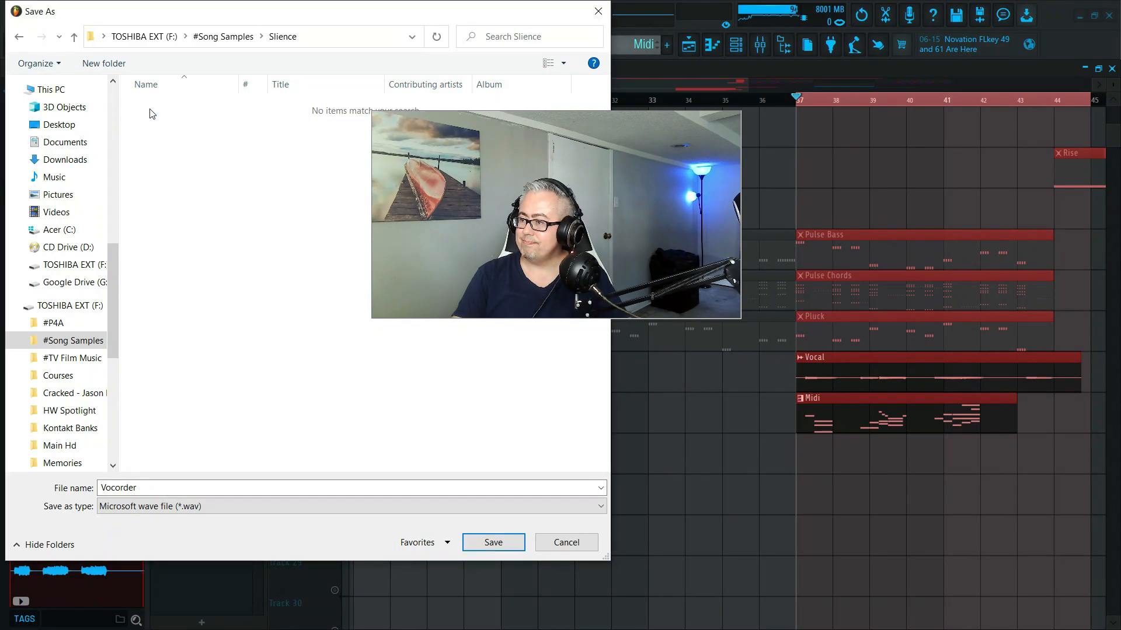
{"action": "left_click", "coordinate": [492, 543]}
- Render the song selection to Vocorder.wav with Split mixer tracks turned off
{"action": "left_click", "coordinate": [590, 326]}
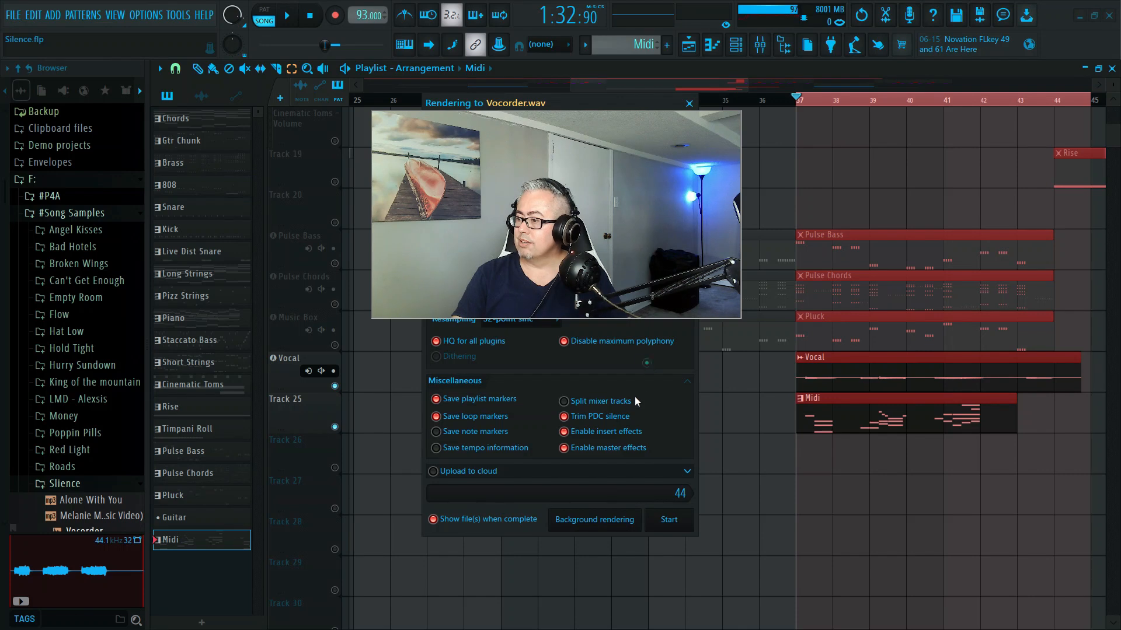
{"action": "left_click_drag", "start_coordinate": [543, 136], "coordinate": [250, 284]}
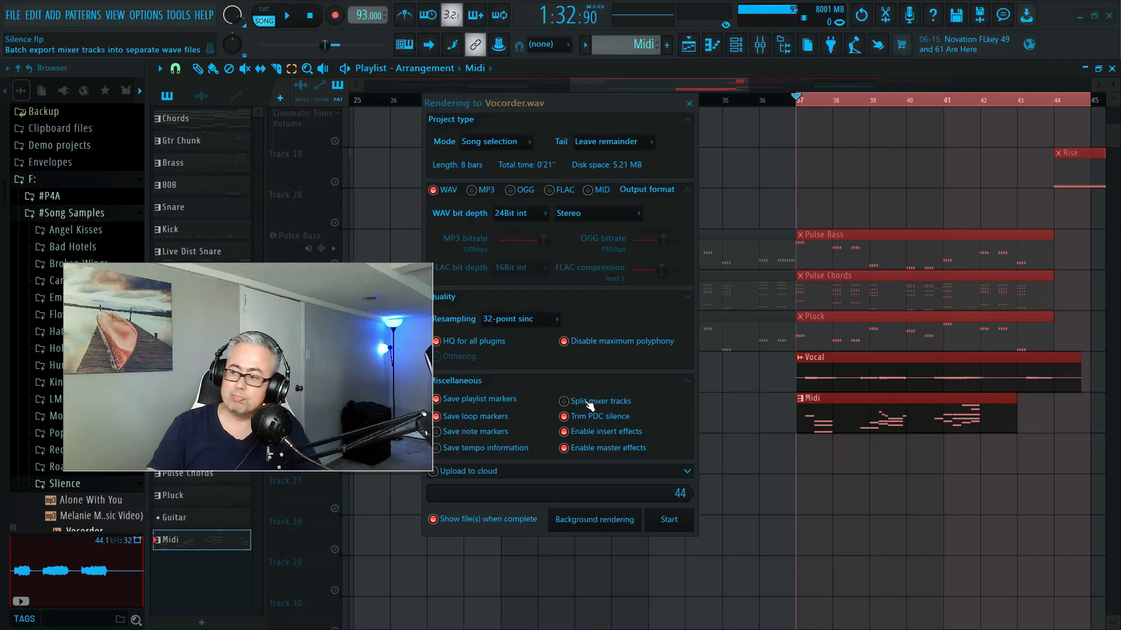
{"action": "left_click", "coordinate": [570, 405]}
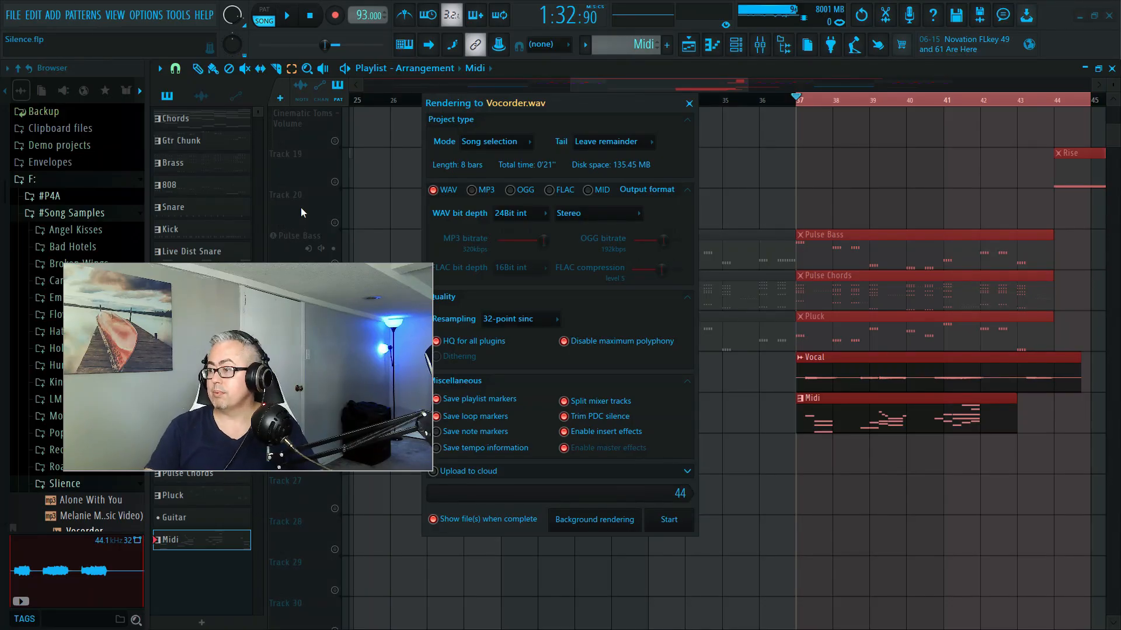
{"action": "left_click", "coordinate": [563, 401]}
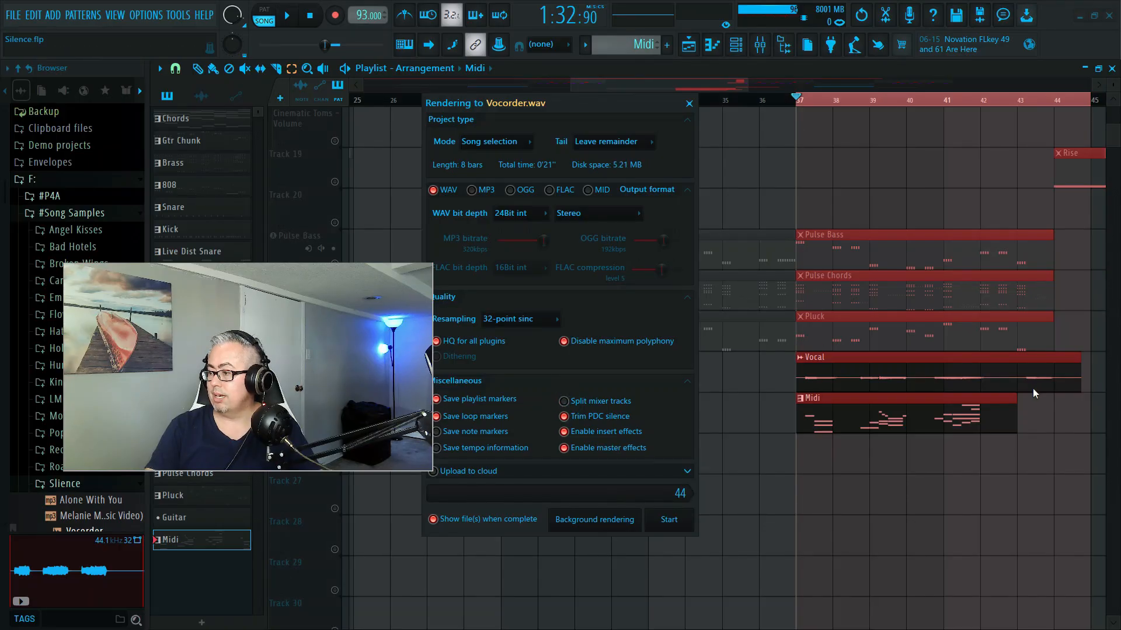
{"action": "left_click", "coordinate": [673, 526]}
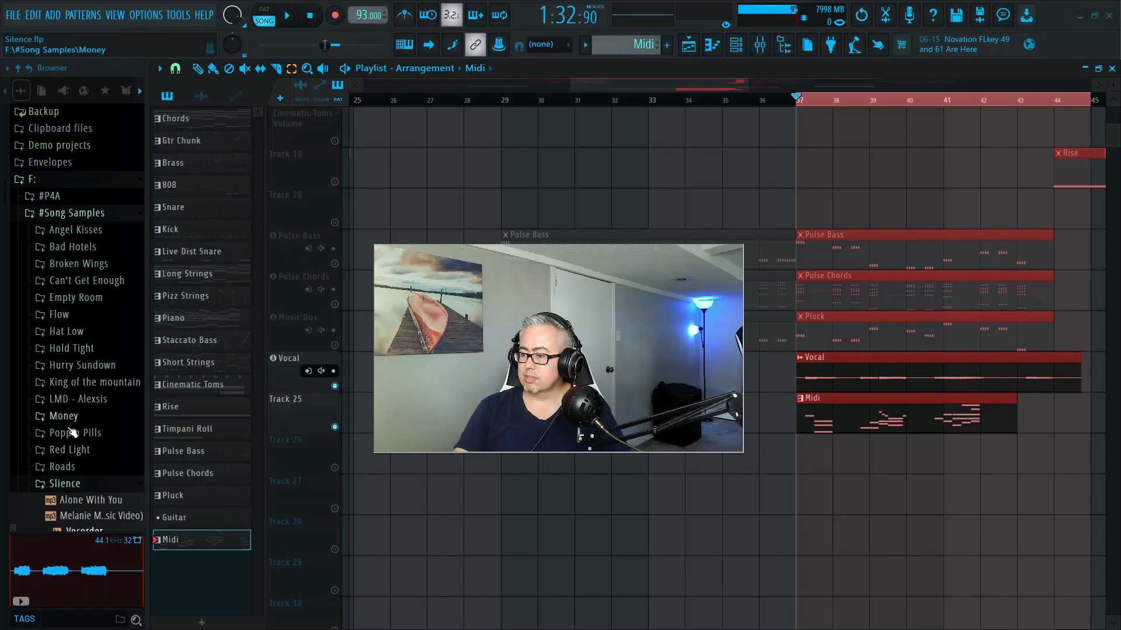
- Refresh the Slience sample folder in the browser and place the Vocorder file on Track 26 at bar 37
{"action": "left_click", "coordinate": [70, 487]}
{"action": "left_click", "coordinate": [69, 487]}
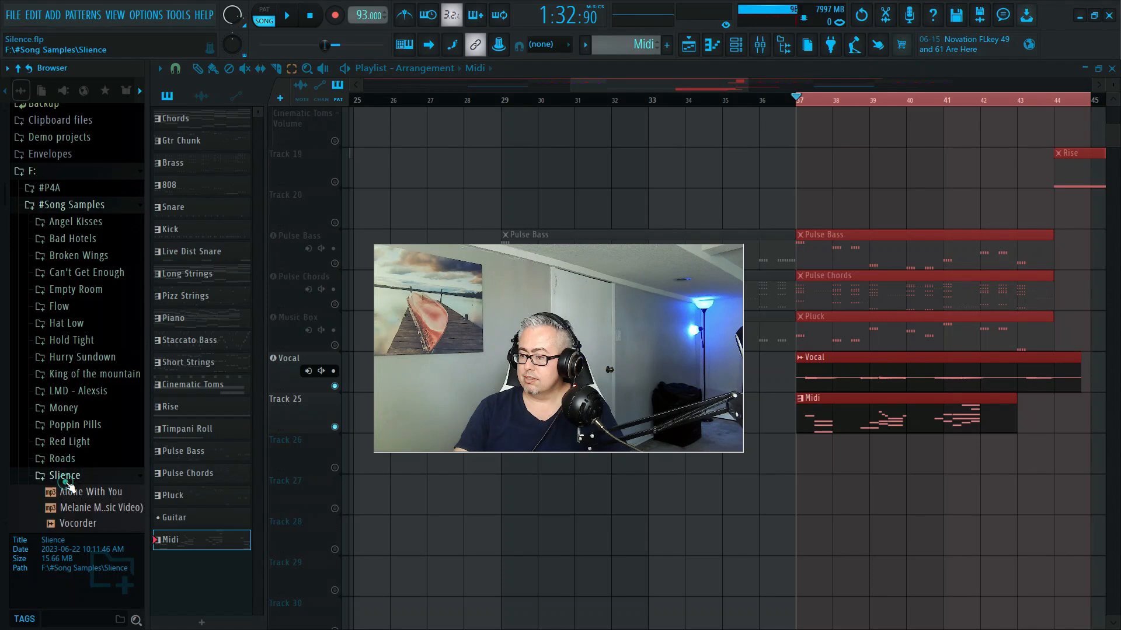
{"action": "scroll", "coordinate": [76, 405], "scroll_direction": "down", "scroll_amount": 4}
{"action": "scroll", "coordinate": [75, 405], "scroll_direction": "up", "scroll_amount": 3}
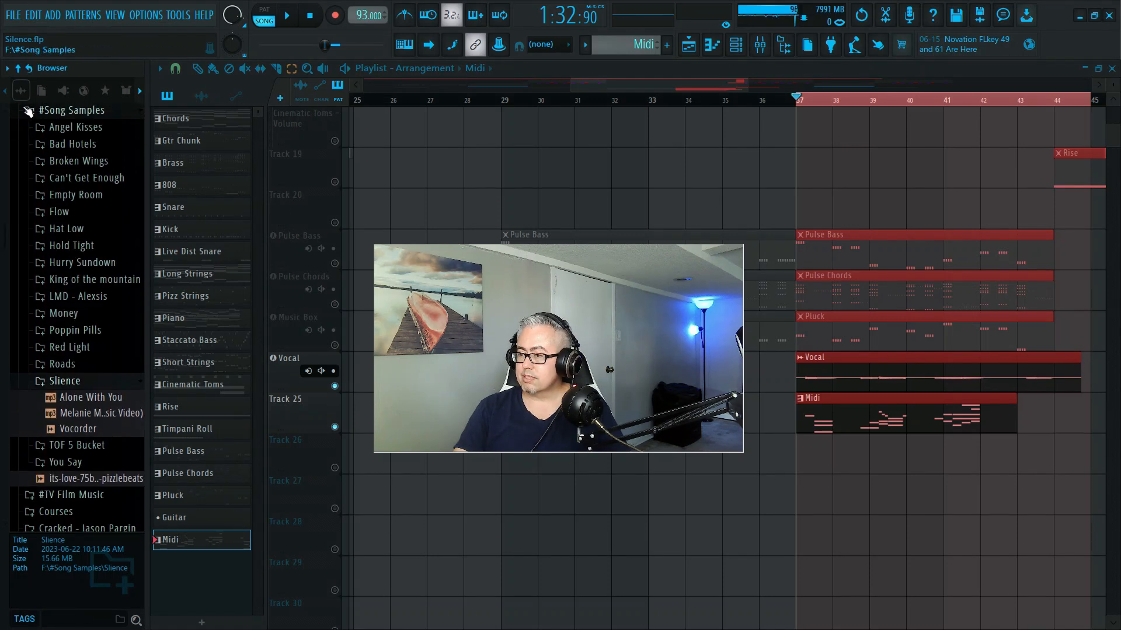
{"action": "left_click", "coordinate": [29, 70]}
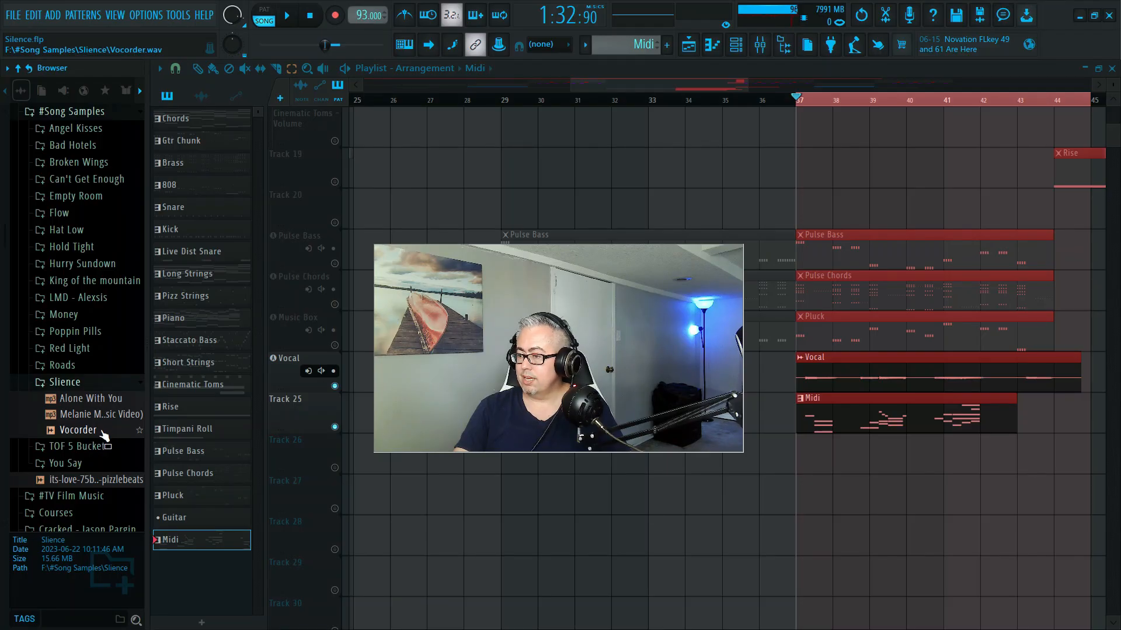
{"action": "left_click_drag", "start_coordinate": [63, 433], "coordinate": [799, 447]}
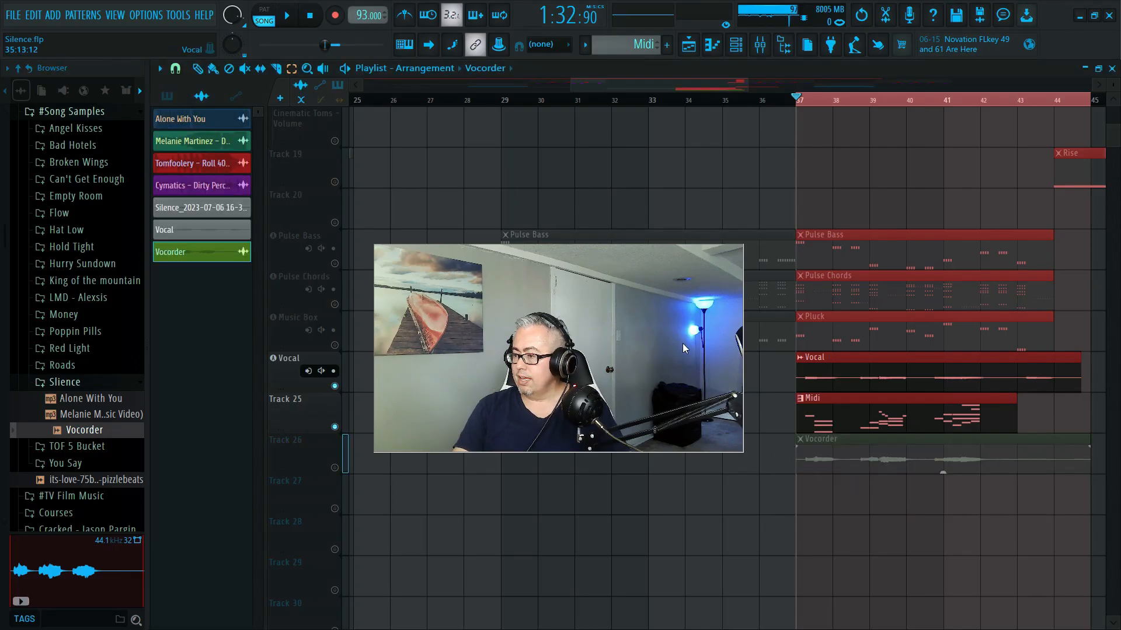
- Unsolo the Vocal track and Track 25 so that all playlist tracks are active
{"action": "left_click_drag", "start_coordinate": [644, 316], "coordinate": [516, 418]}
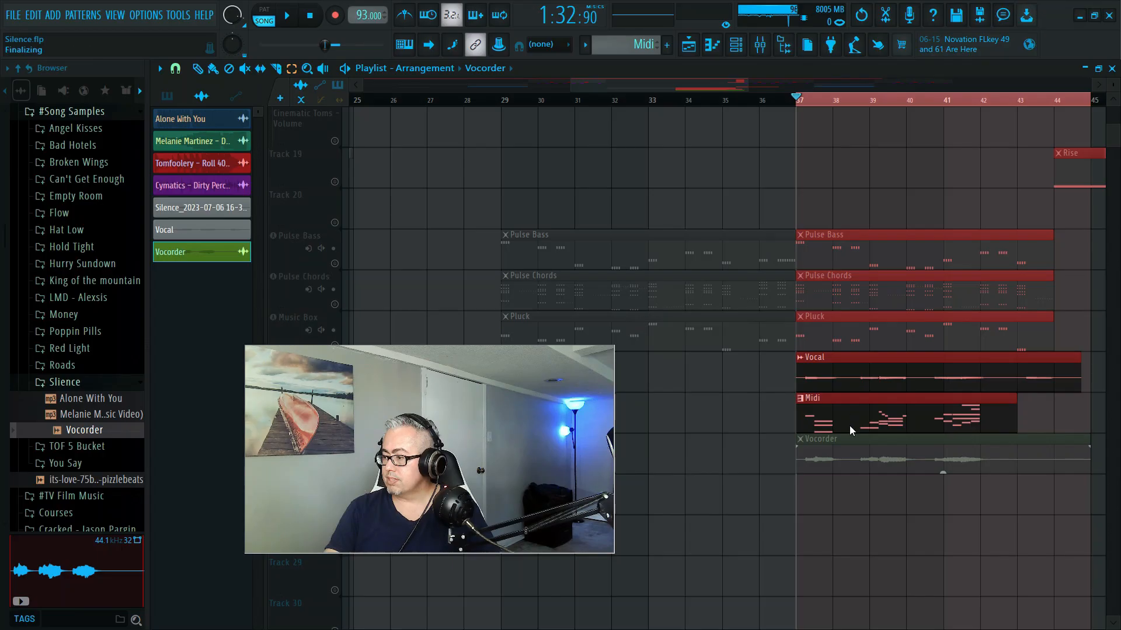
{"action": "left_click_drag", "start_coordinate": [495, 409], "coordinate": [565, 171]}
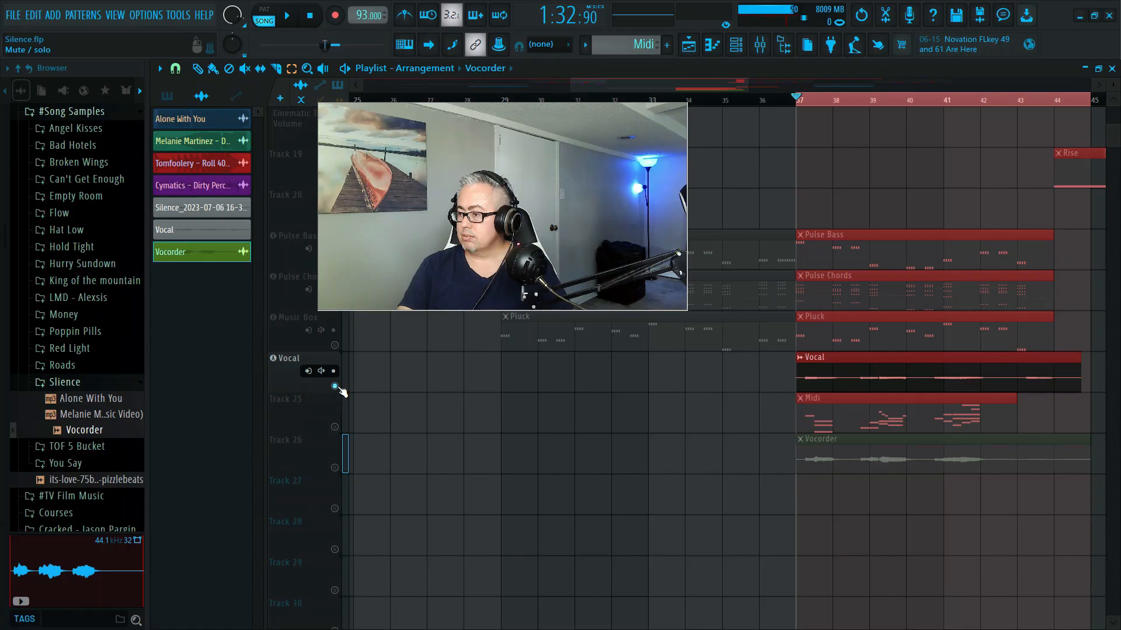
{"action": "right_click", "coordinate": [337, 386]}
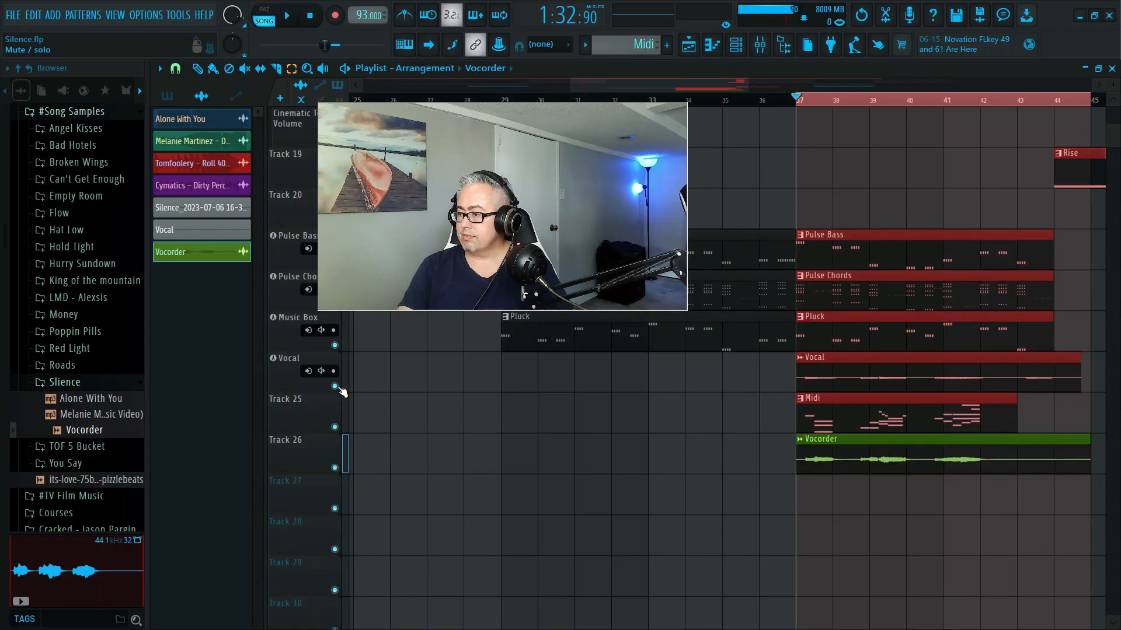
- Delete the Vocal playlist track and reset its associated mixer track
{"action": "right_click", "coordinate": [279, 367]}
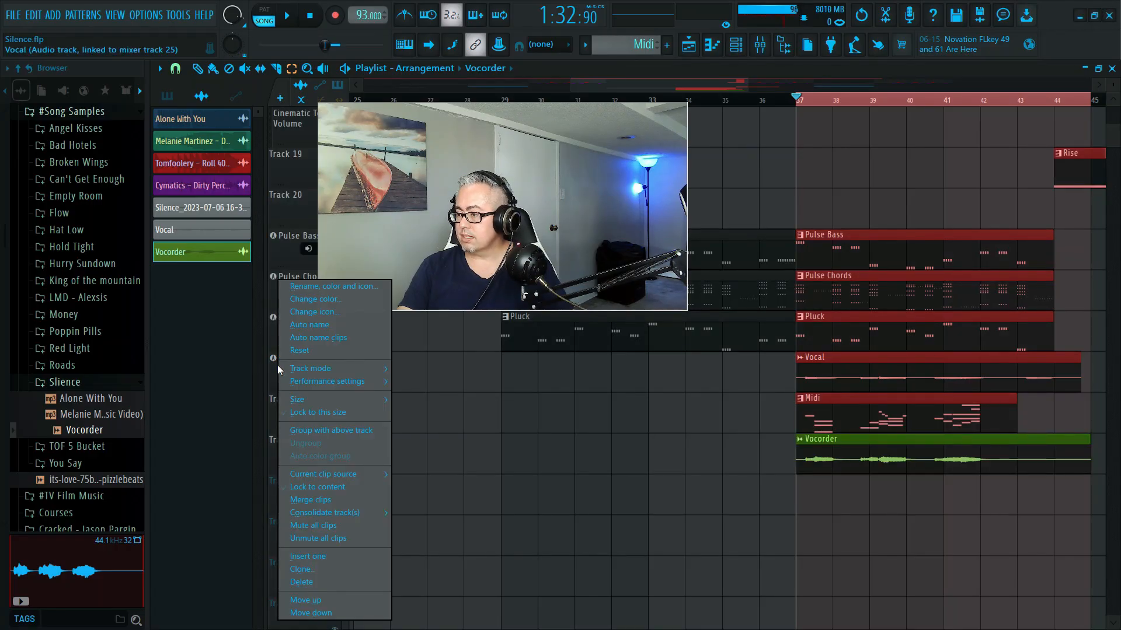
{"action": "mouse_move", "coordinate": [297, 372]}
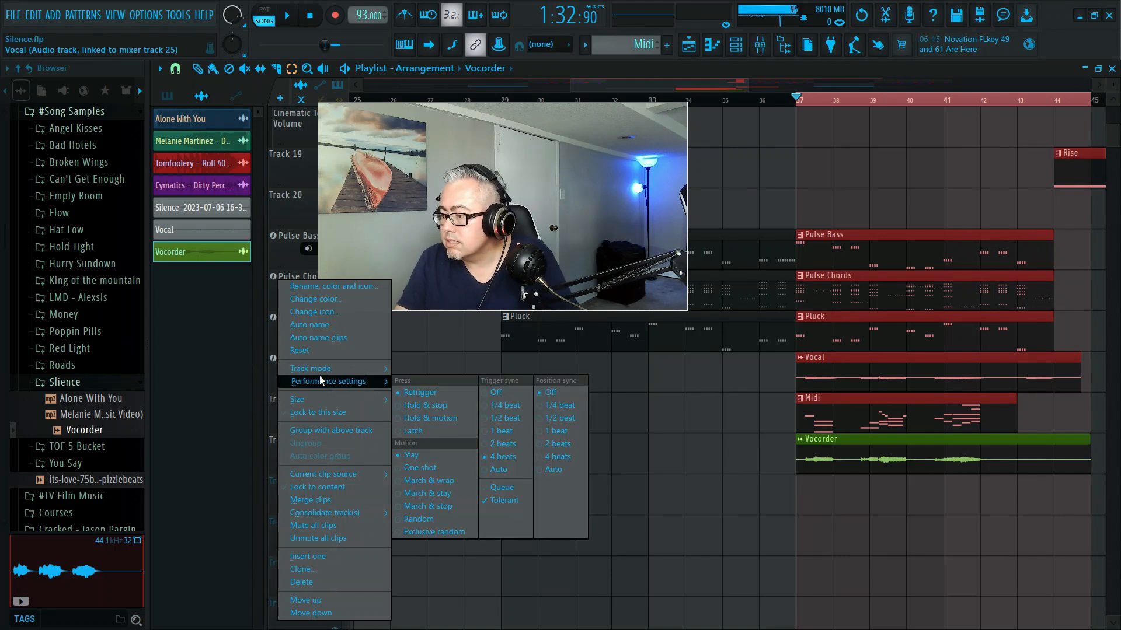
{"action": "left_click", "coordinate": [365, 581]}
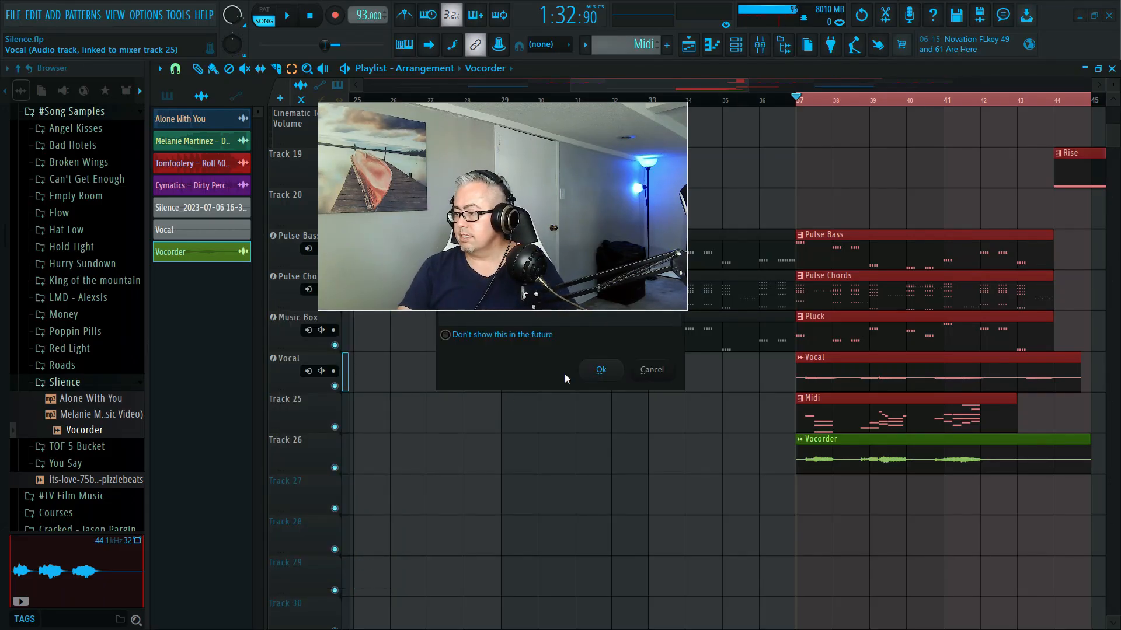
{"action": "left_click", "coordinate": [601, 373]}
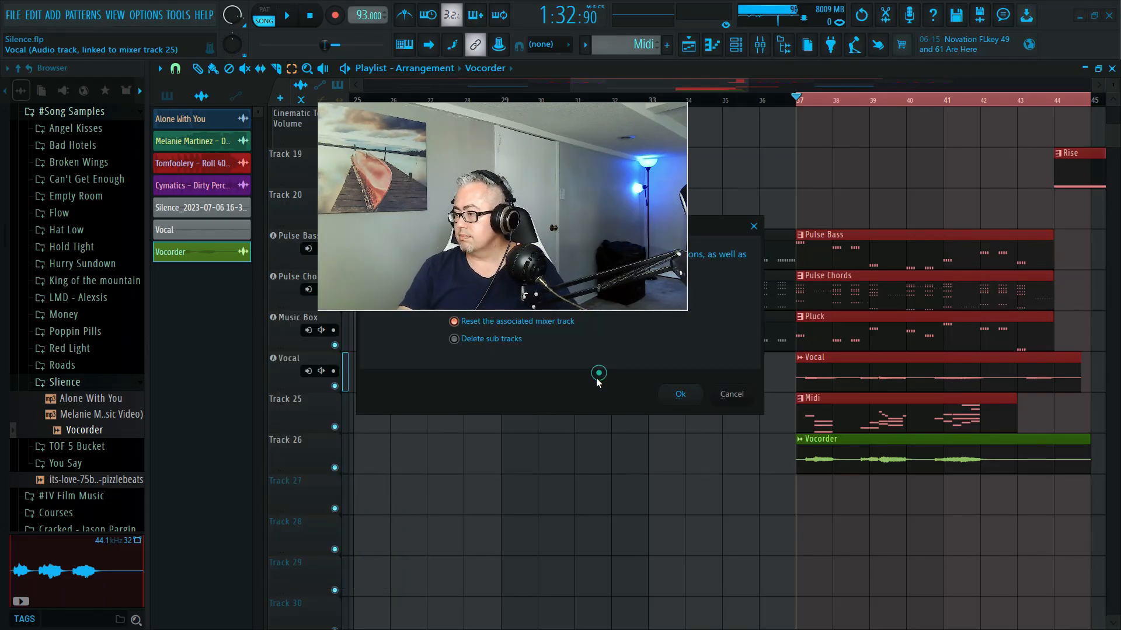
{"action": "left_click", "coordinate": [680, 394]}
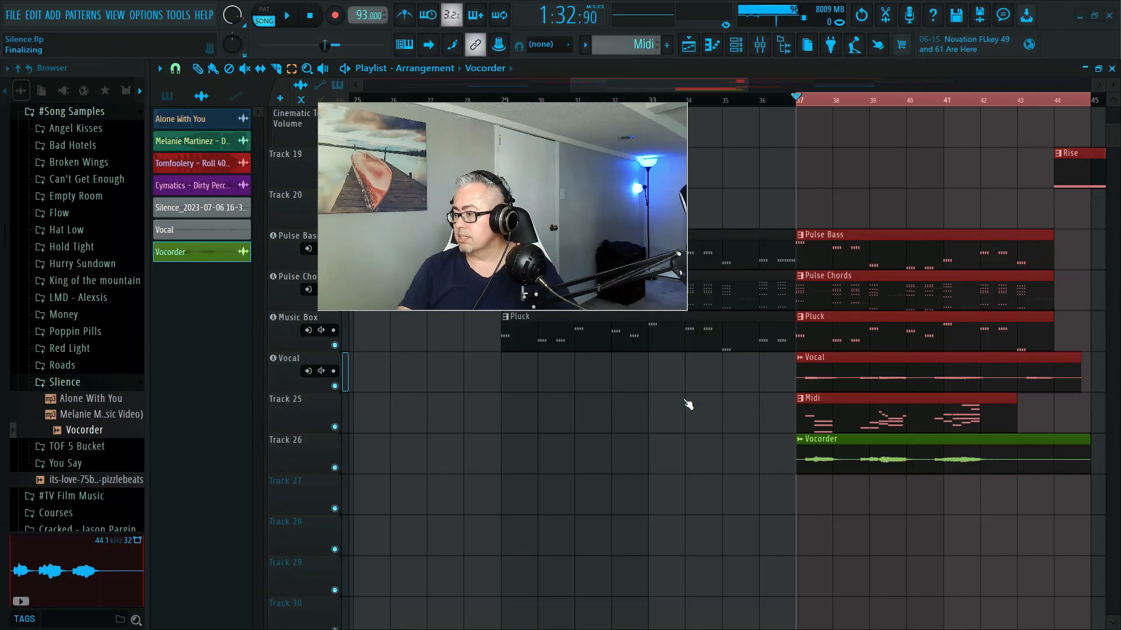
- Delete the playlist track that holds the Midi pattern clip
{"action": "right_click", "coordinate": [284, 373]}
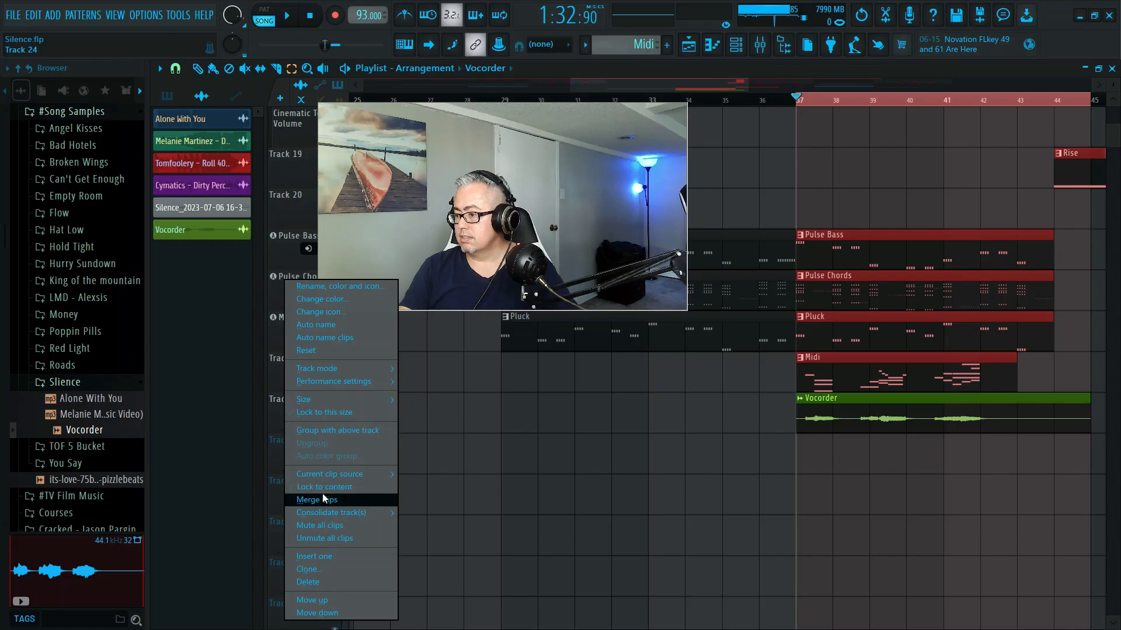
{"action": "mouse_move", "coordinate": [336, 383]}
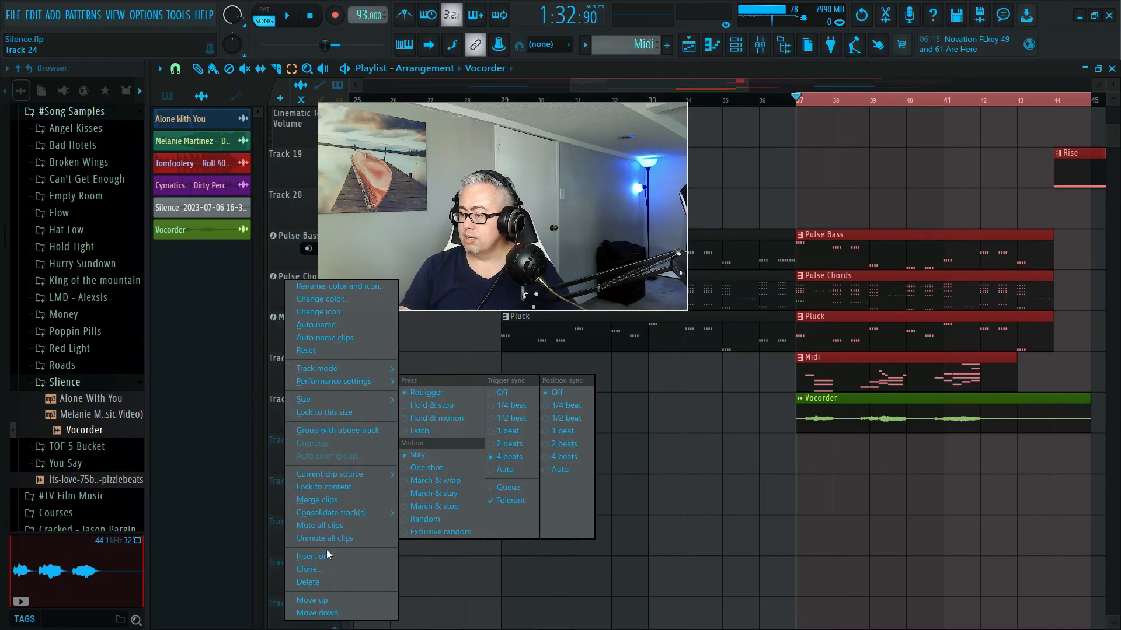
{"action": "left_click", "coordinate": [320, 582]}
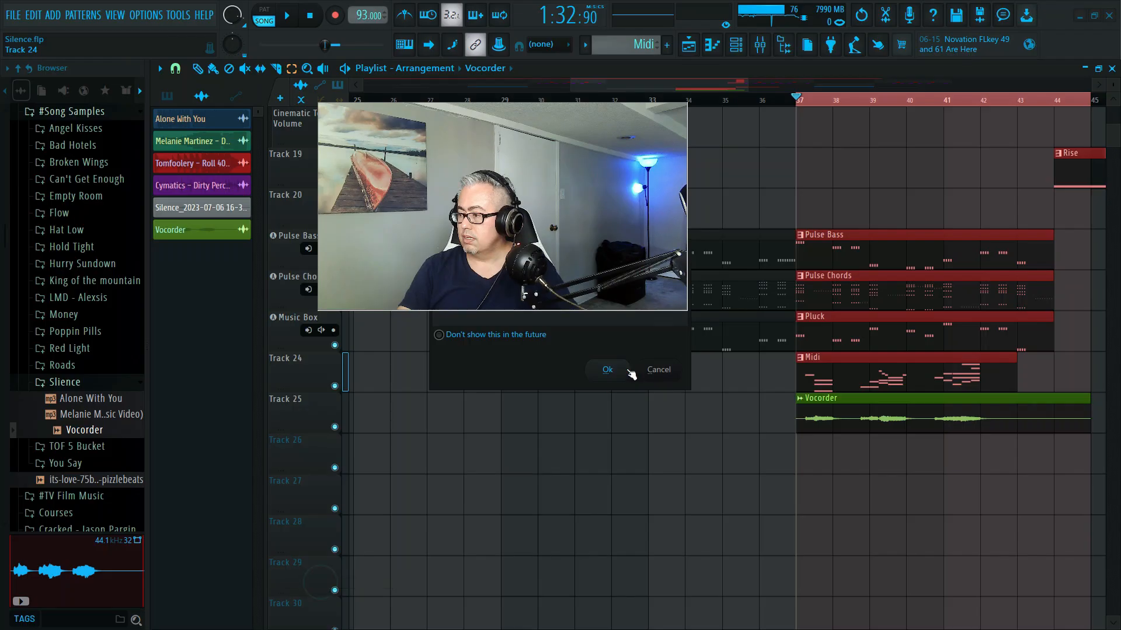
{"action": "left_click", "coordinate": [609, 370]}
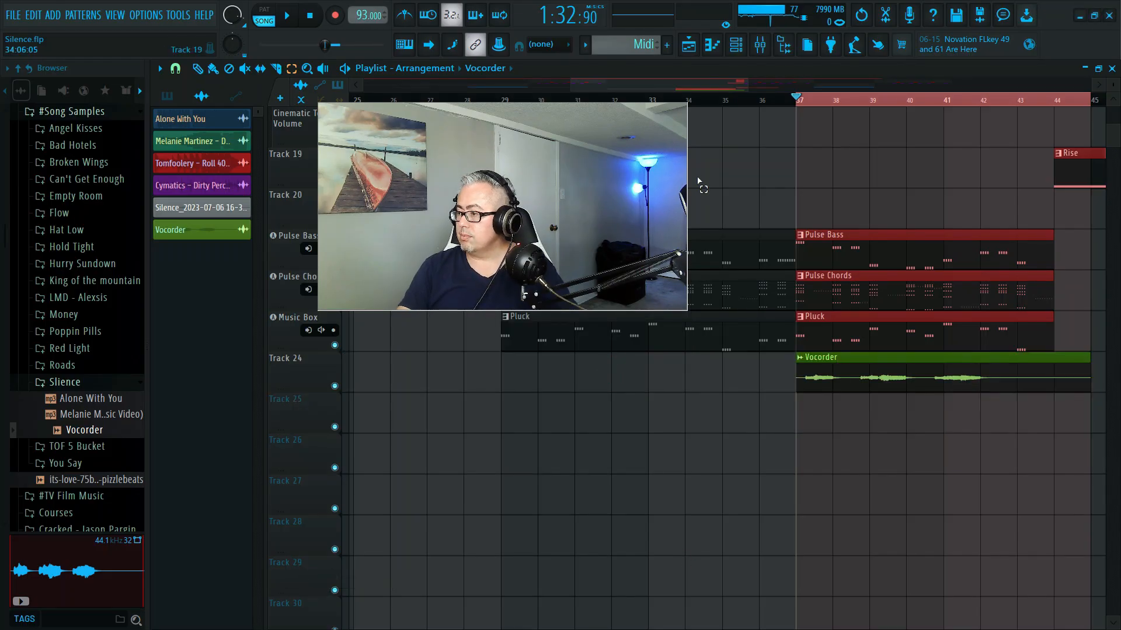
{"action": "left_click_drag", "start_coordinate": [594, 166], "coordinate": [463, 287]}
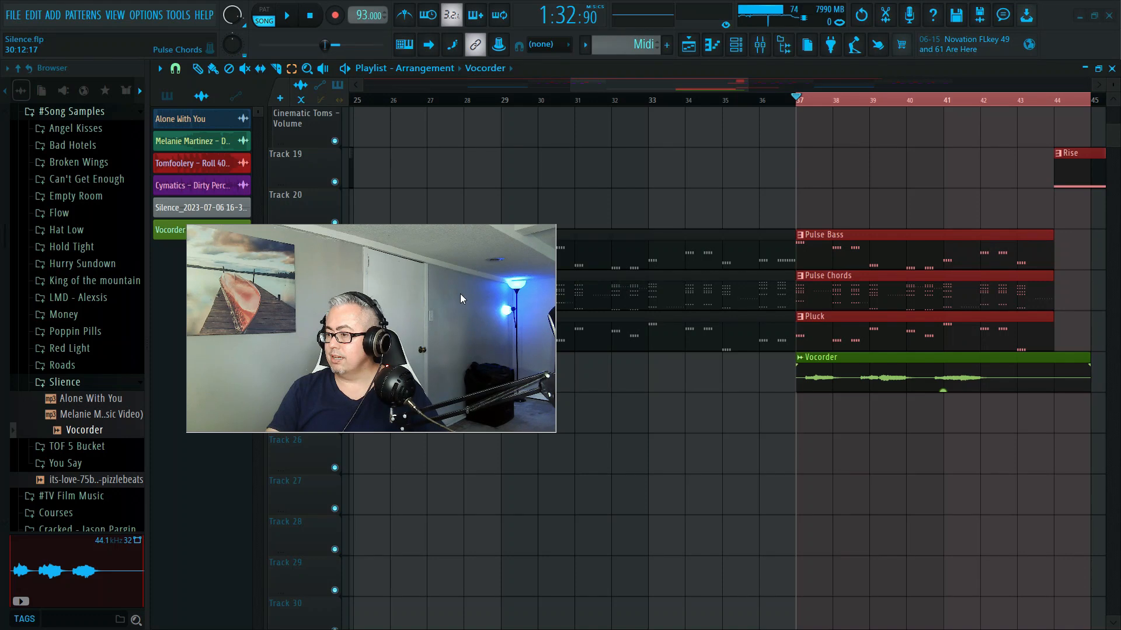
{"action": "scroll", "coordinate": [595, 212], "scroll_direction": "up", "scroll_amount": 8}
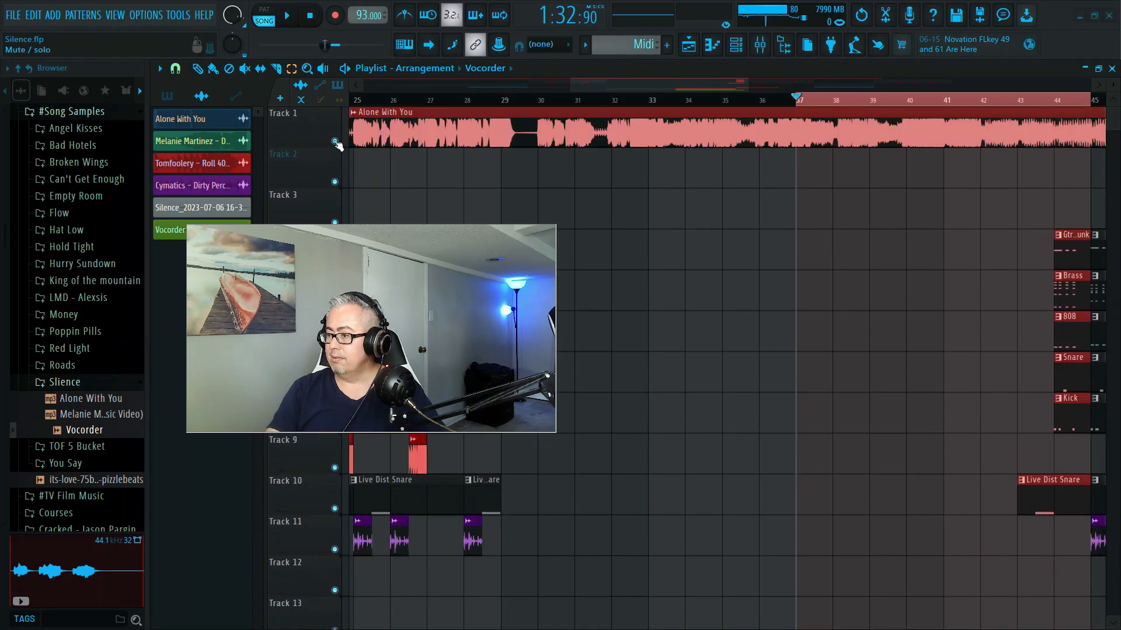
{"action": "scroll", "coordinate": [663, 267], "scroll_direction": "down", "scroll_amount": 8}
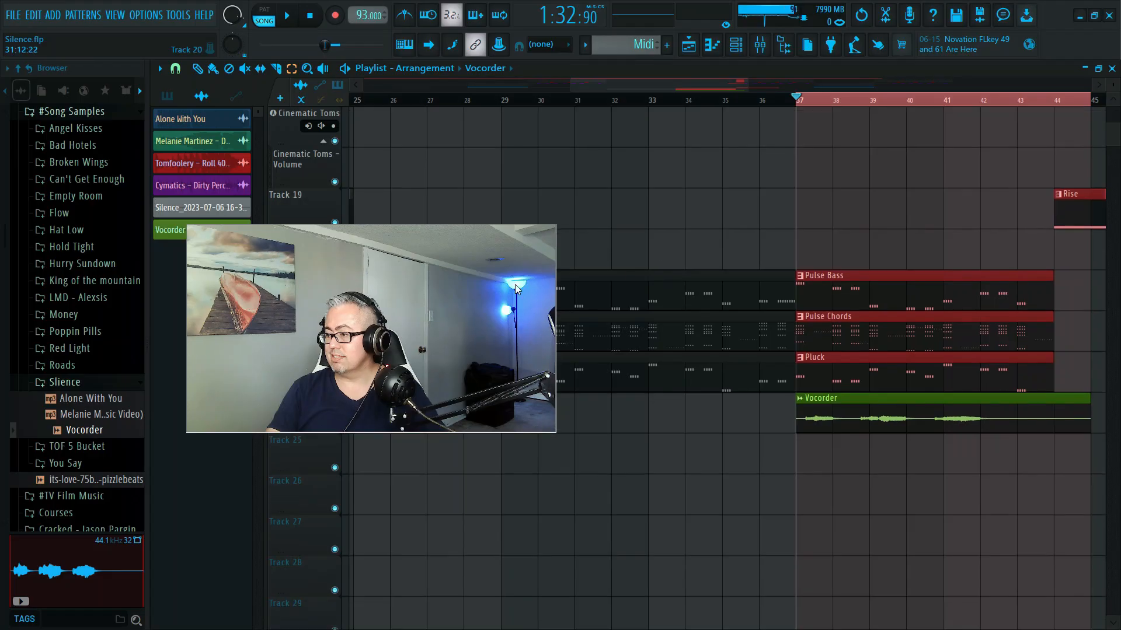
- Play the looped section from bar 37 to hear the Vocorder clip together with the Pulse Bass, Pulse Chords and Pluck clips
{"action": "left_click_drag", "start_coordinate": [489, 287], "coordinate": [507, 289]}
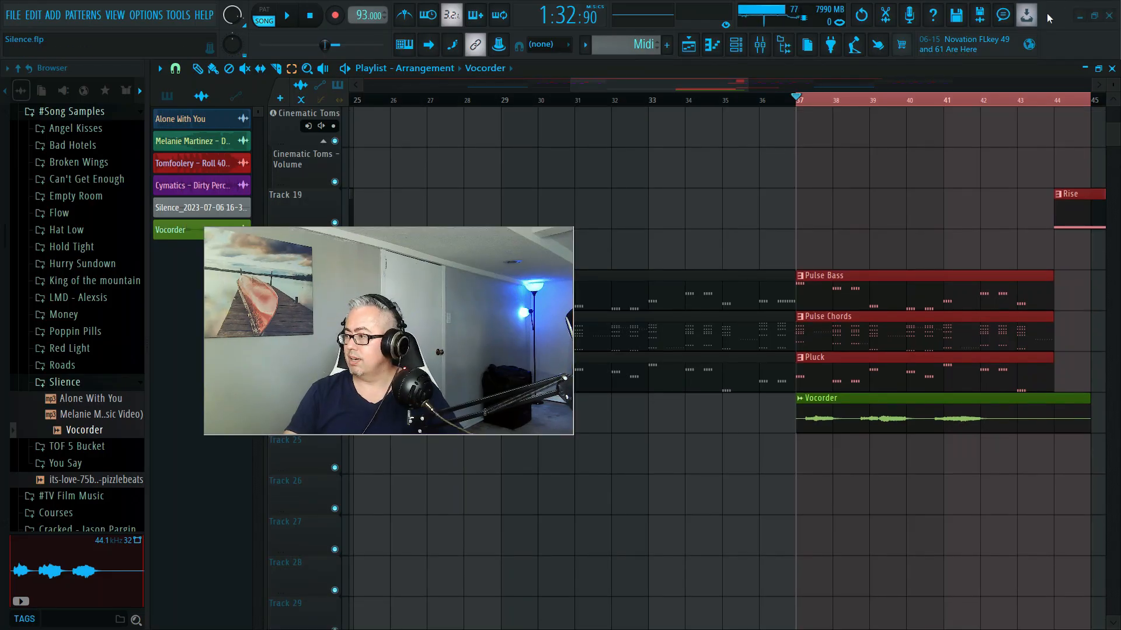
{"action": "key", "text": "space"}
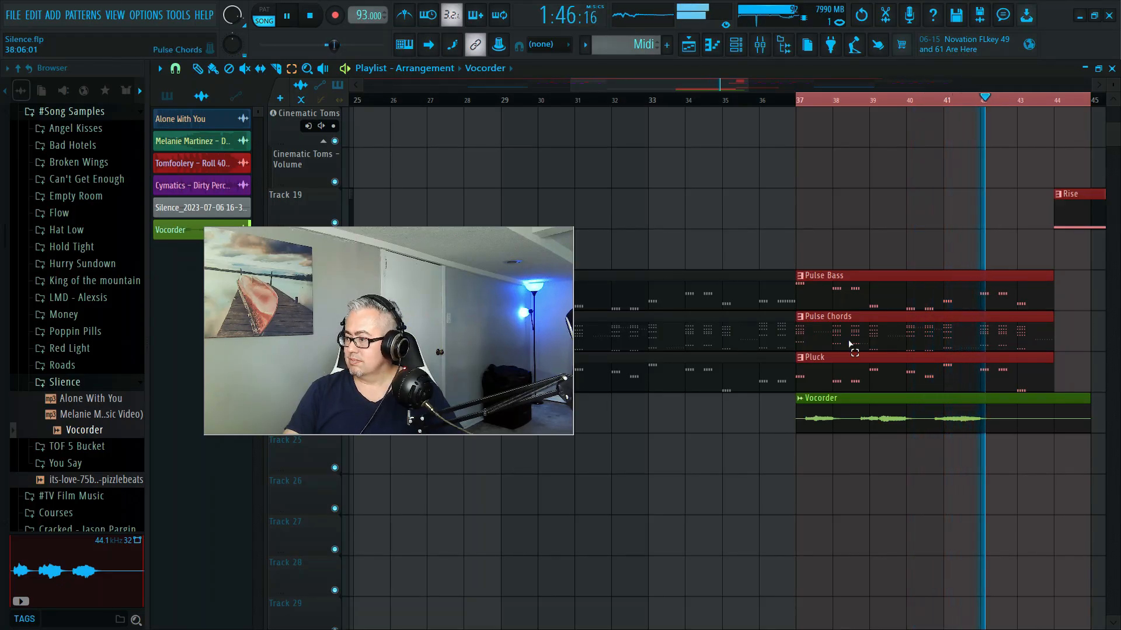
{"action": "key", "text": "space"}
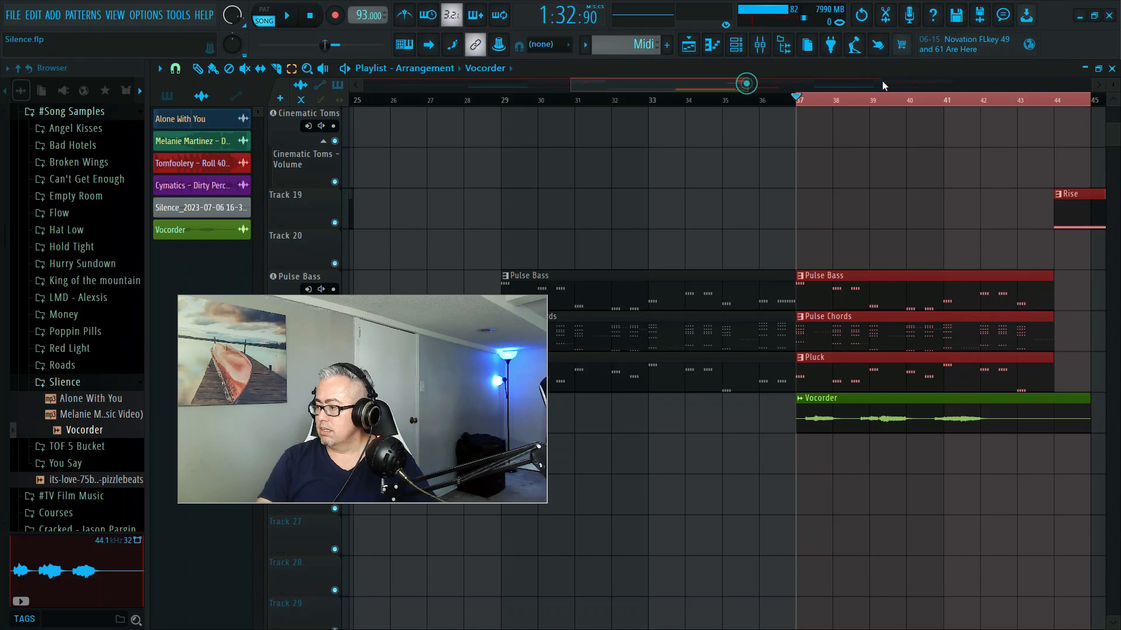
{"action": "scroll", "coordinate": [882, 84], "scroll_direction": "down", "scroll_amount": 3}
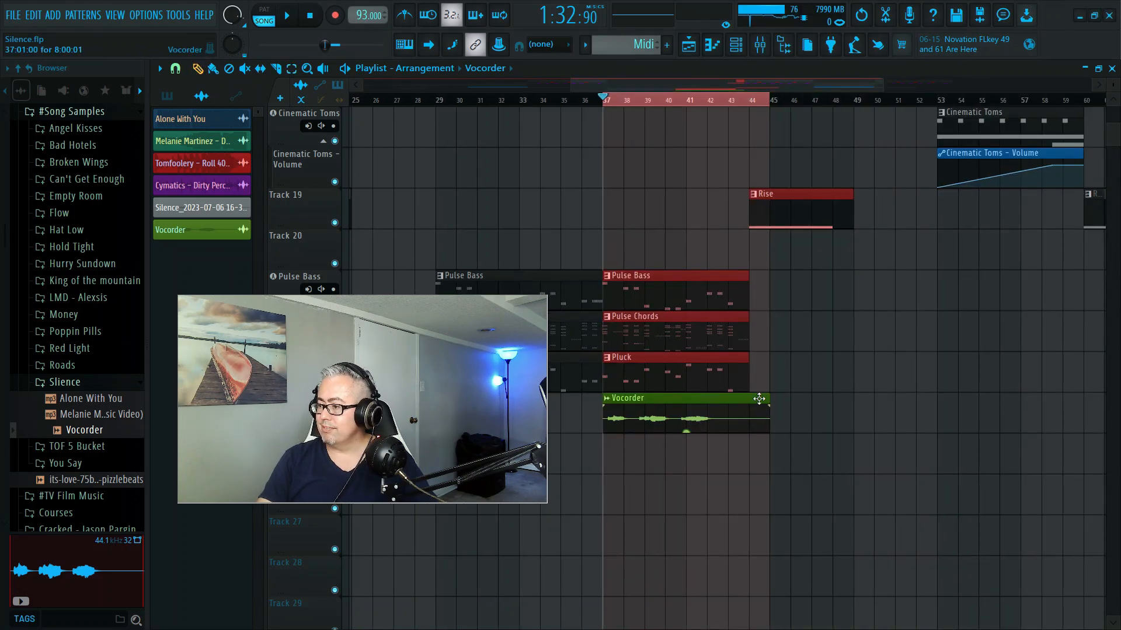
{"action": "key", "text": "space"}
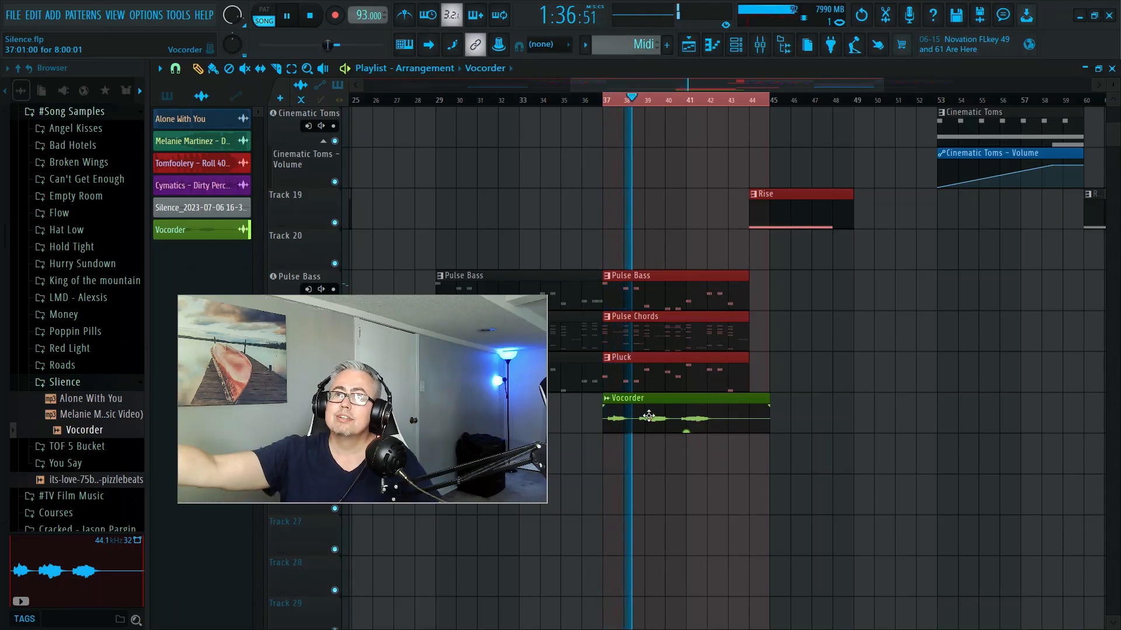
{"action": "key", "text": "space"}
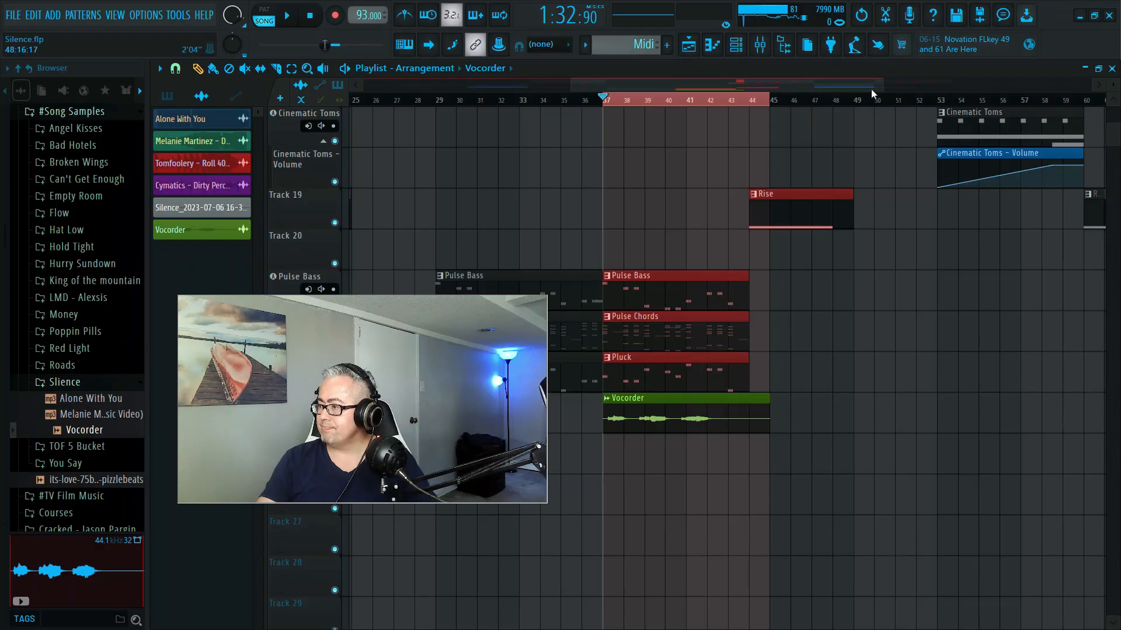
- Slice the Vocorder clip on Track 24 at bar 38, at the end of its first phrase
{"action": "left_click_drag", "start_coordinate": [880, 90], "coordinate": [766, 89]}
{"action": "left_click_drag", "start_coordinate": [346, 394], "coordinate": [903, 403]}
{"action": "left_click_drag", "start_coordinate": [748, 91], "coordinate": [699, 88]}
{"action": "left_click_drag", "start_coordinate": [849, 445], "coordinate": [298, 501]}
{"action": "left_click_drag", "start_coordinate": [378, 487], "coordinate": [330, 500]}
{"action": "left_click", "coordinate": [277, 69]}
{"action": "left_click", "coordinate": [614, 403]}
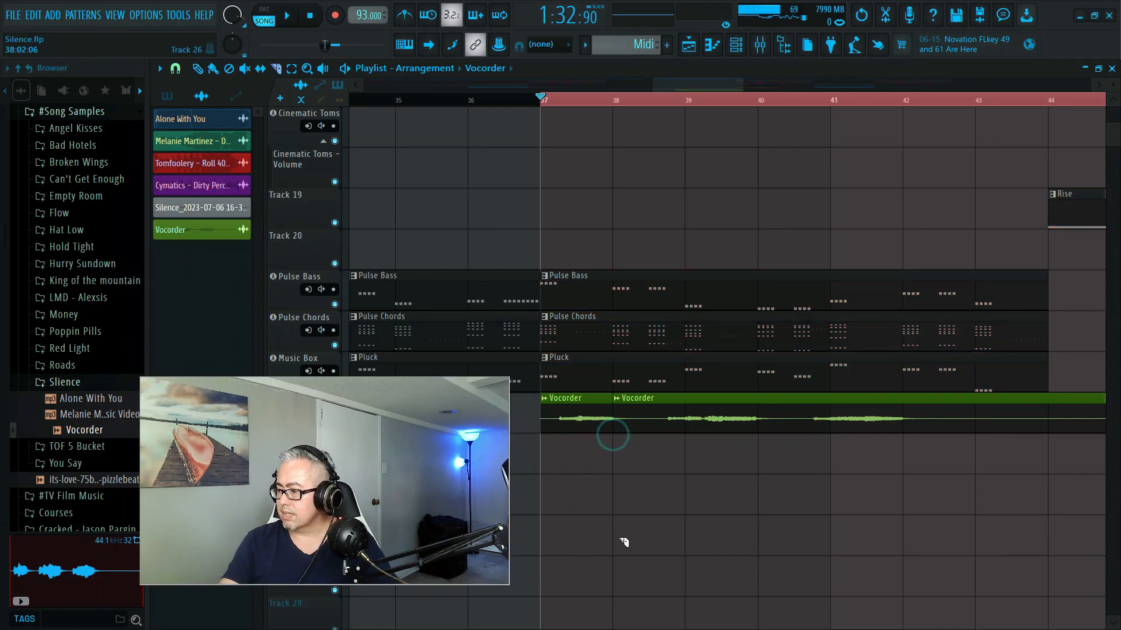
- With the playlist snap set to Step, trim the second Vocorder clip's start to 38:13 and slice the clip at bar 40
{"action": "key", "text": "p"}
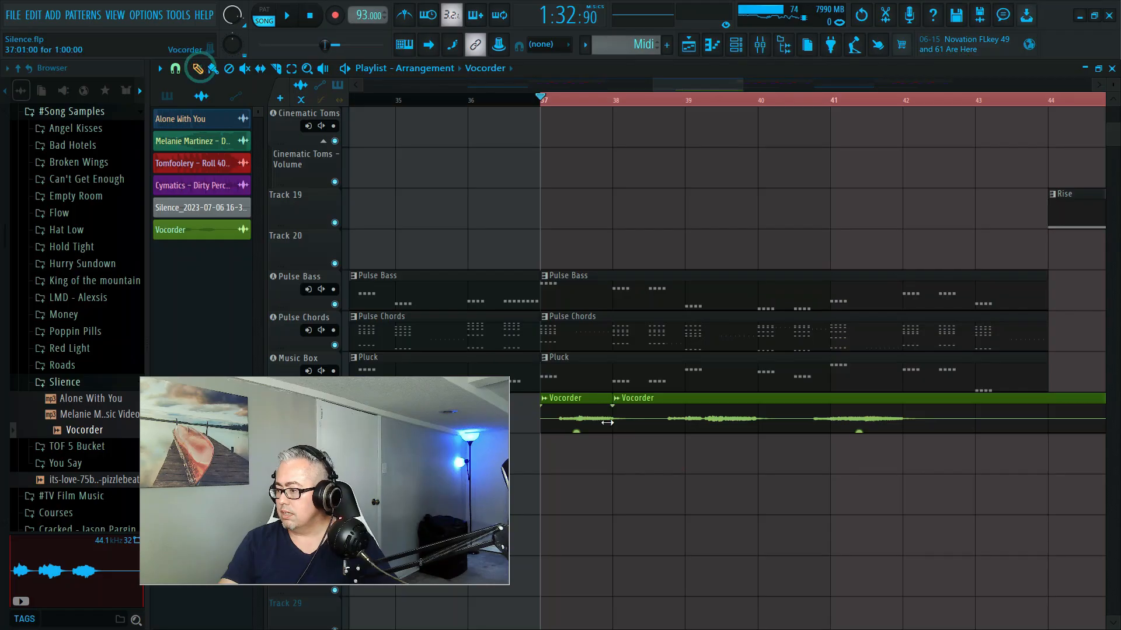
{"action": "mouse_move", "coordinate": [616, 427]}
{"action": "left_mouse_down"}
{"action": "mouse_move", "coordinate": [660, 440]}
{"action": "mouse_move", "coordinate": [635, 435]}
{"action": "left_mouse_up"}
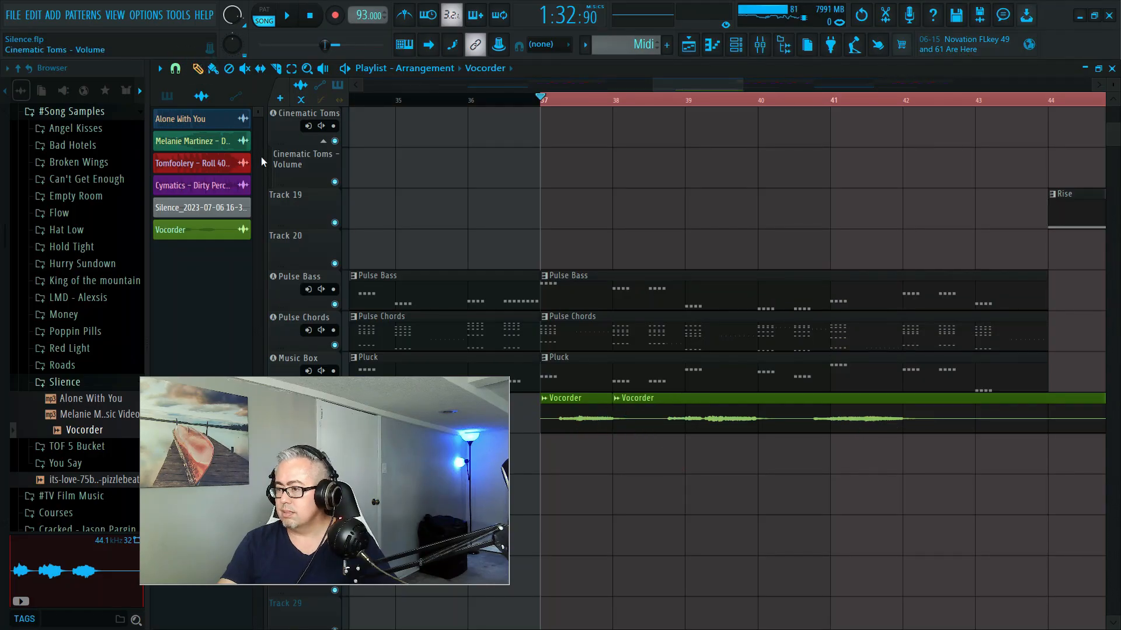
{"action": "left_click", "coordinate": [183, 71]}
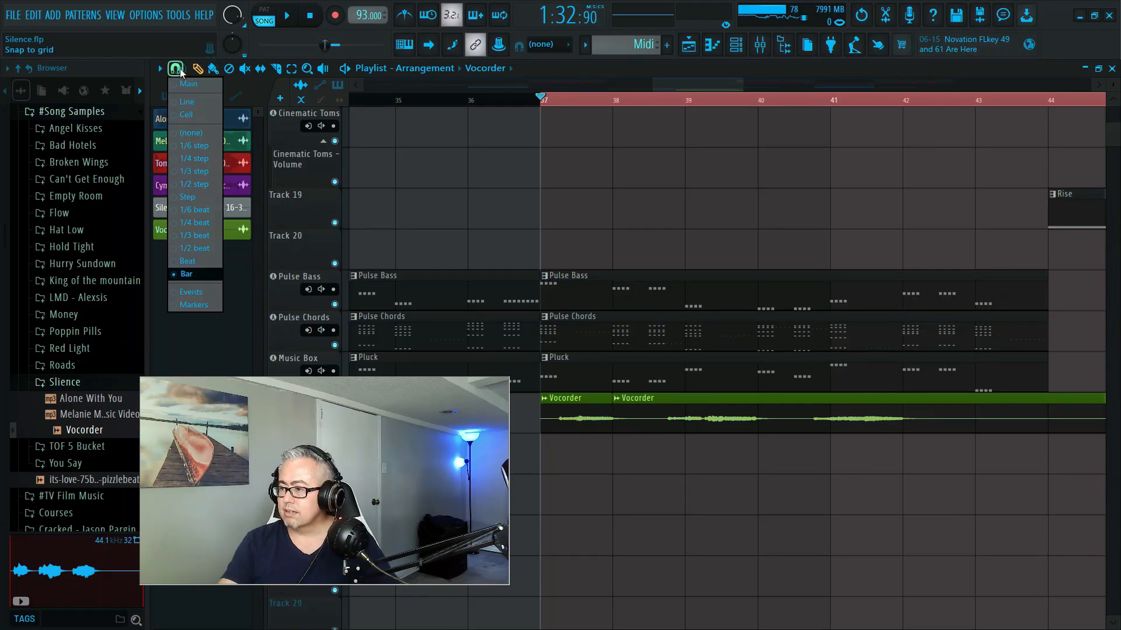
{"action": "left_click", "coordinate": [197, 187]}
{"action": "left_click_drag", "start_coordinate": [626, 429], "coordinate": [660, 437]}
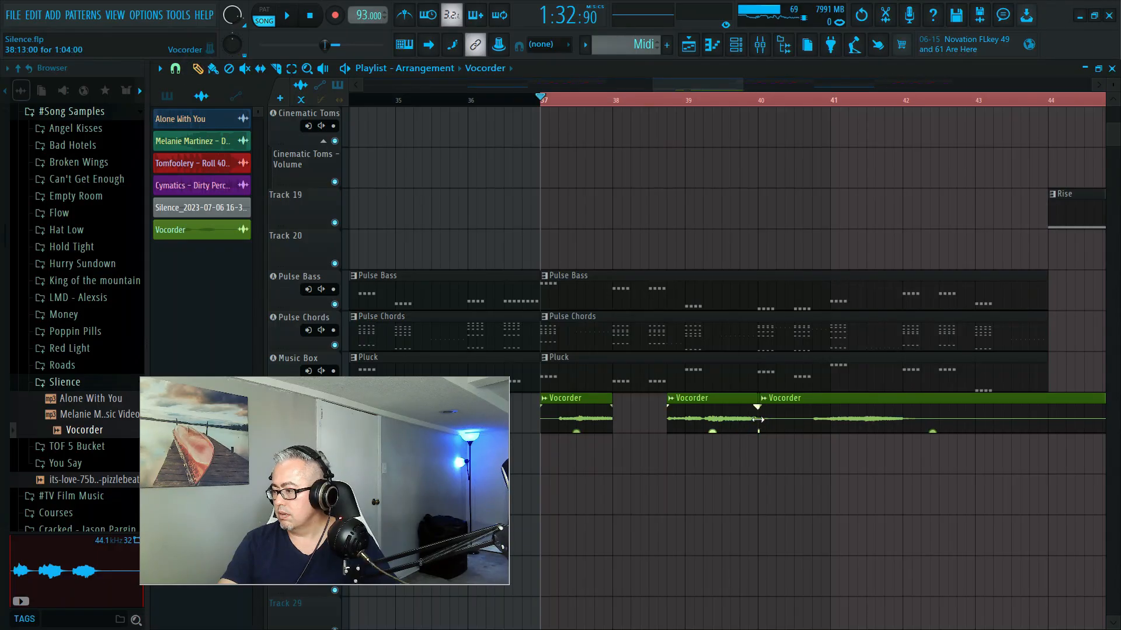
- Trim the start of the Vocorder clip at bar 40 to about 40:13 and play the loop to check the cuts
{"action": "left_click_drag", "start_coordinate": [744, 81], "coordinate": [715, 81]}
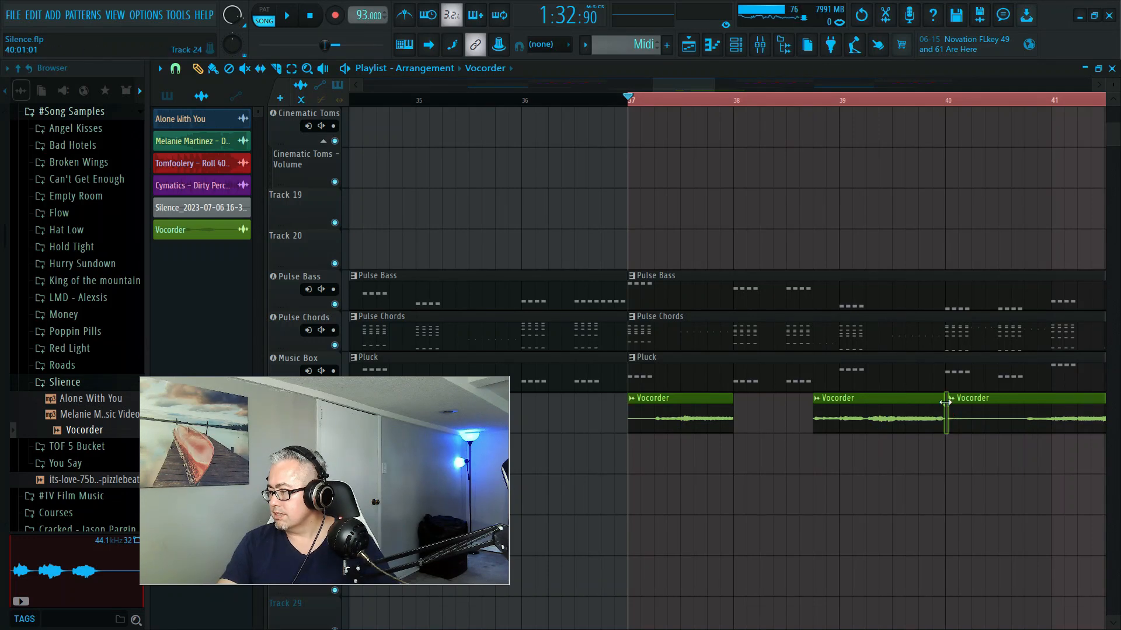
{"action": "left_click_drag", "start_coordinate": [947, 419], "coordinate": [1009, 433]}
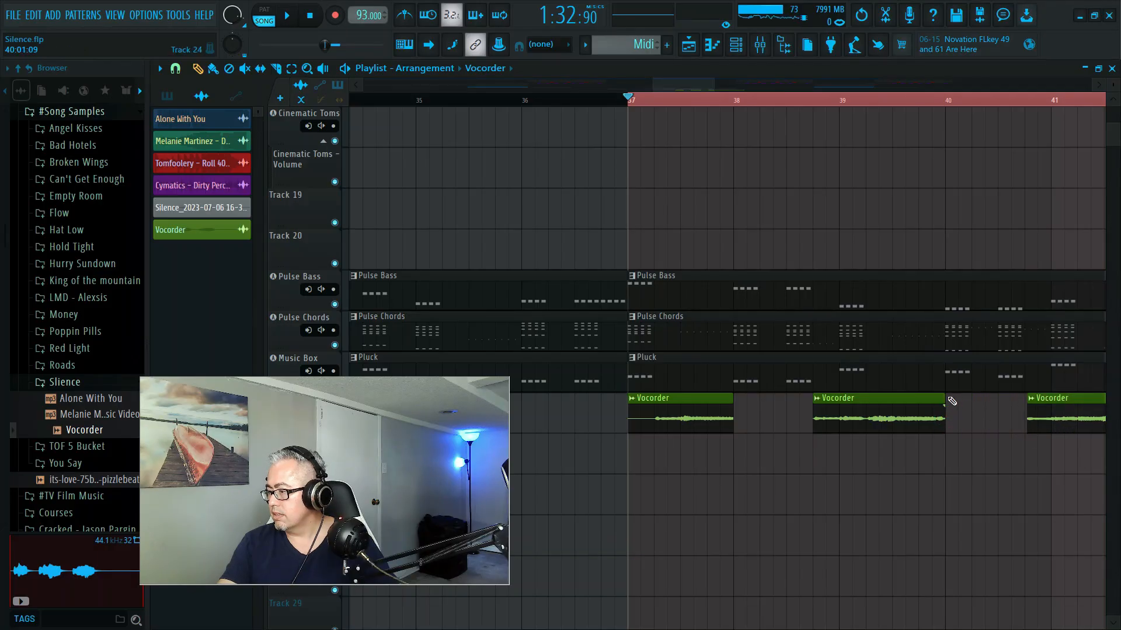
{"action": "key", "text": "space"}
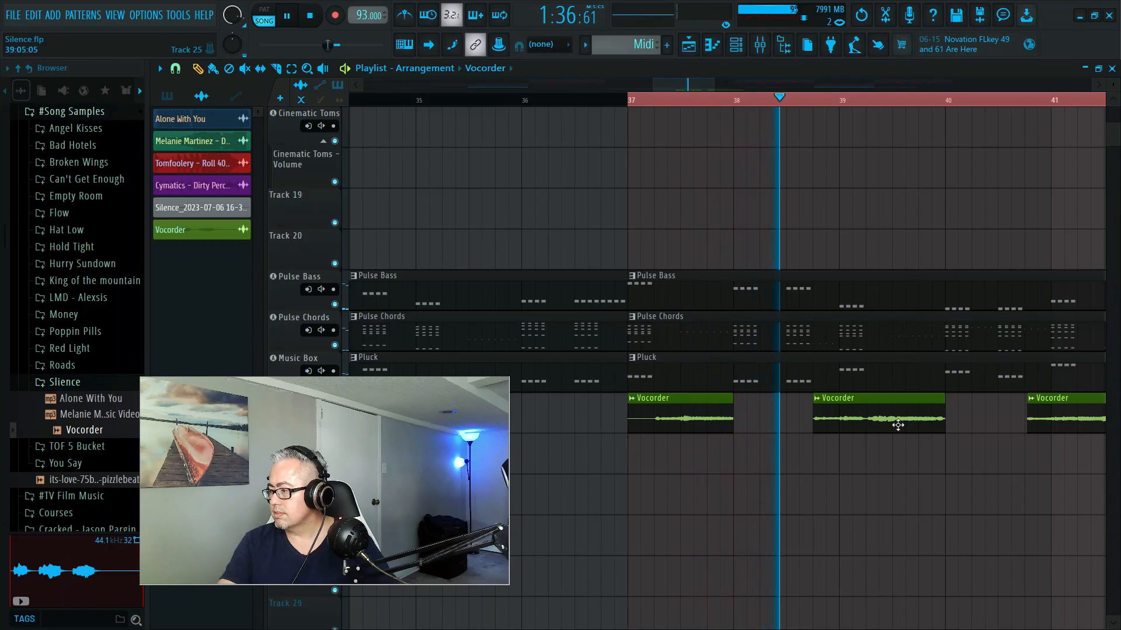
- Slice the last Vocorder clip at bar 42 and delete the silent remainder after it
{"action": "left_click_drag", "start_coordinate": [675, 83], "coordinate": [708, 94]}
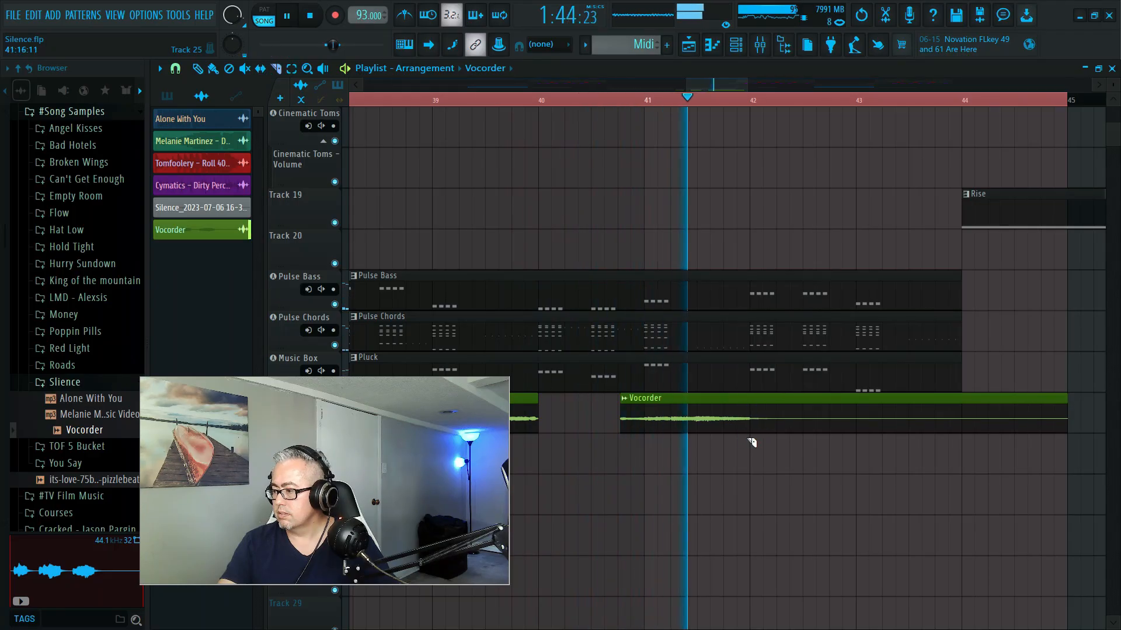
{"action": "left_click_drag", "start_coordinate": [750, 392], "coordinate": [677, 496]}
{"action": "key", "text": "space"}
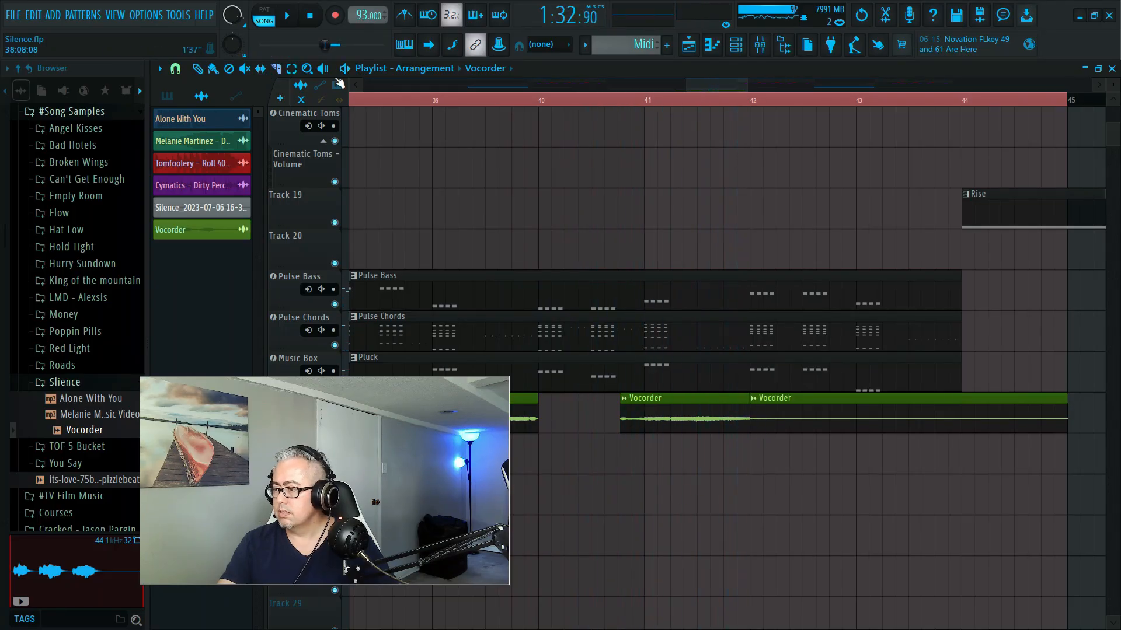
{"action": "left_click", "coordinate": [199, 69]}
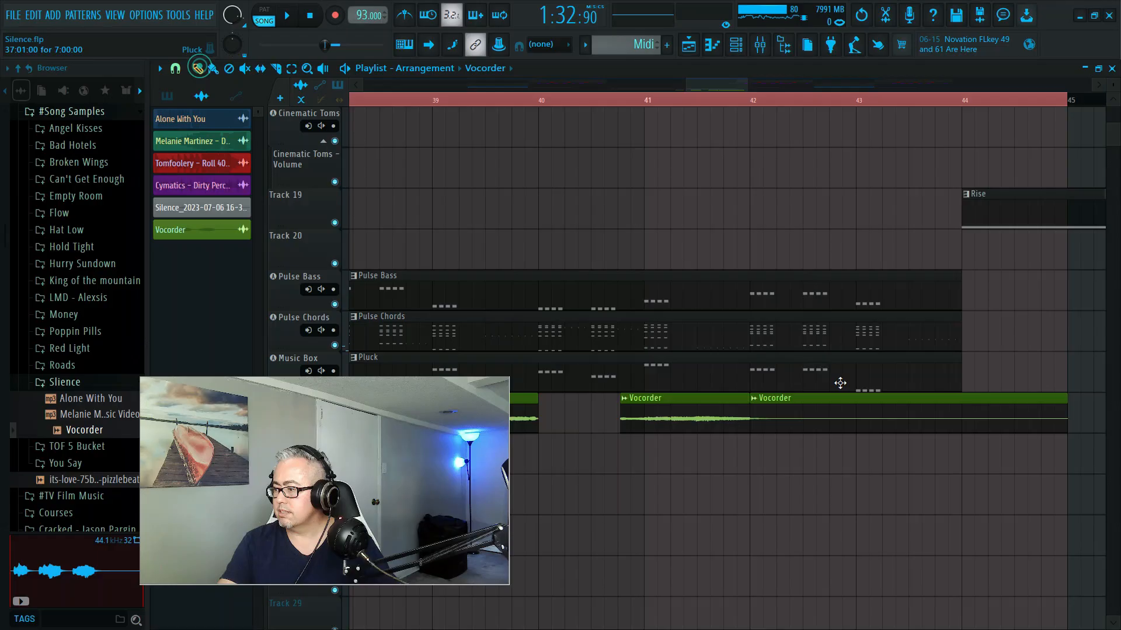
{"action": "right_click", "coordinate": [832, 419]}
- Play the looped section from bar 37 to check the trimmed Vocorder clips
{"action": "key", "text": "space"}
{"action": "left_click_drag", "start_coordinate": [381, 471], "coordinate": [358, 219]}
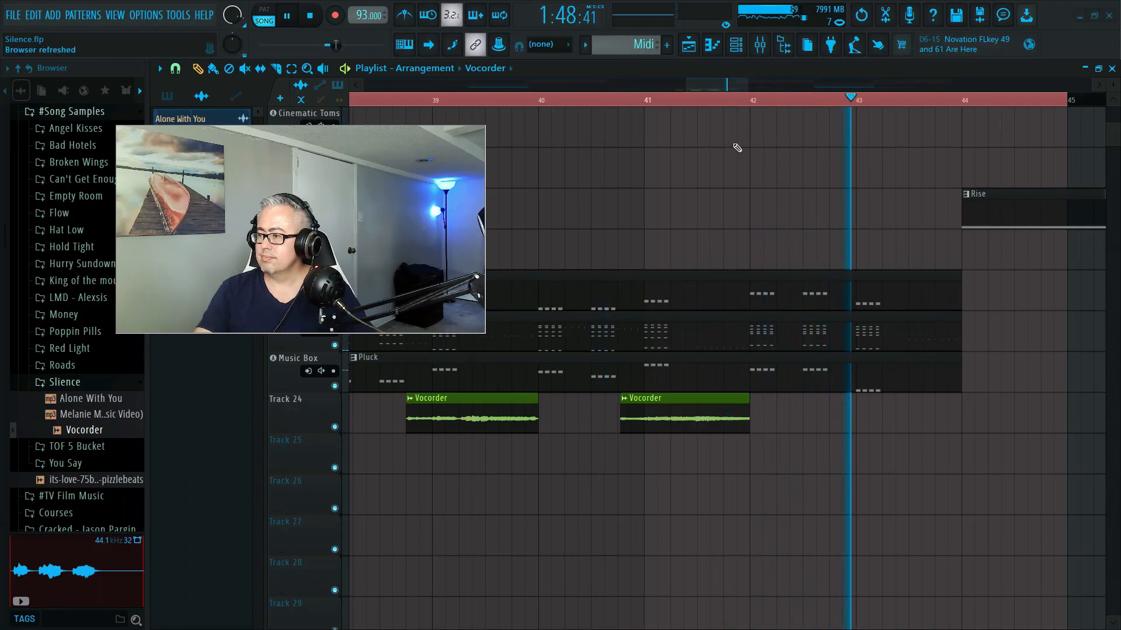
{"action": "key", "text": "space"}
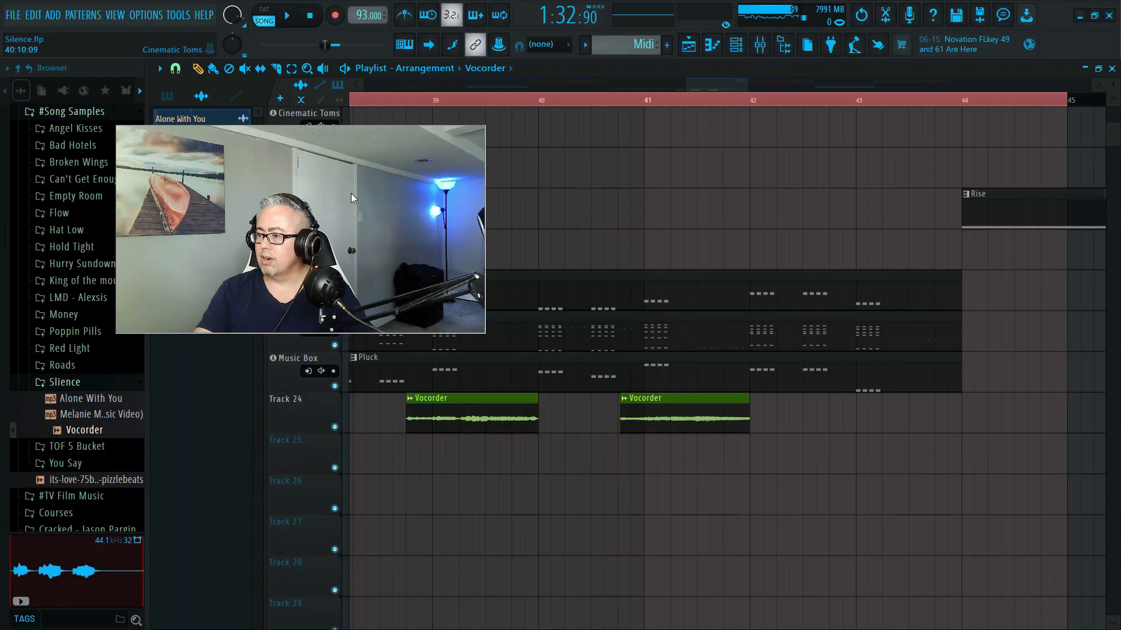